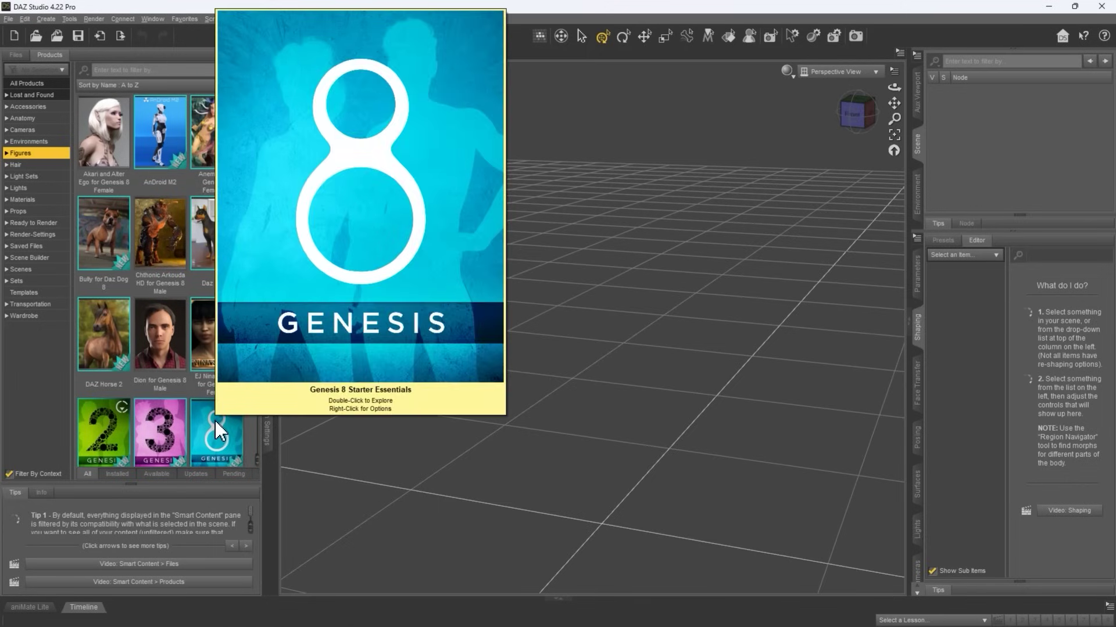
From Genesis 8 Starter Essentials, load Basic Female with Basic Wear Sports Bra, Shorts and Toulouse Hair.
left_click(216, 421)
double_click(99, 149)
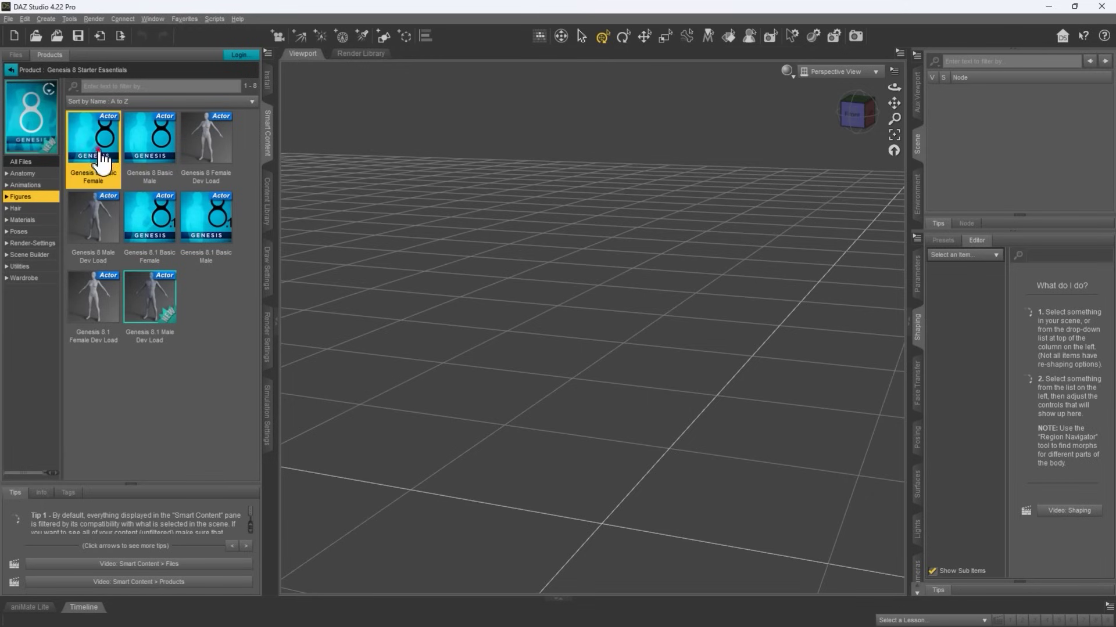
left_click(36, 278)
double_click(93, 306)
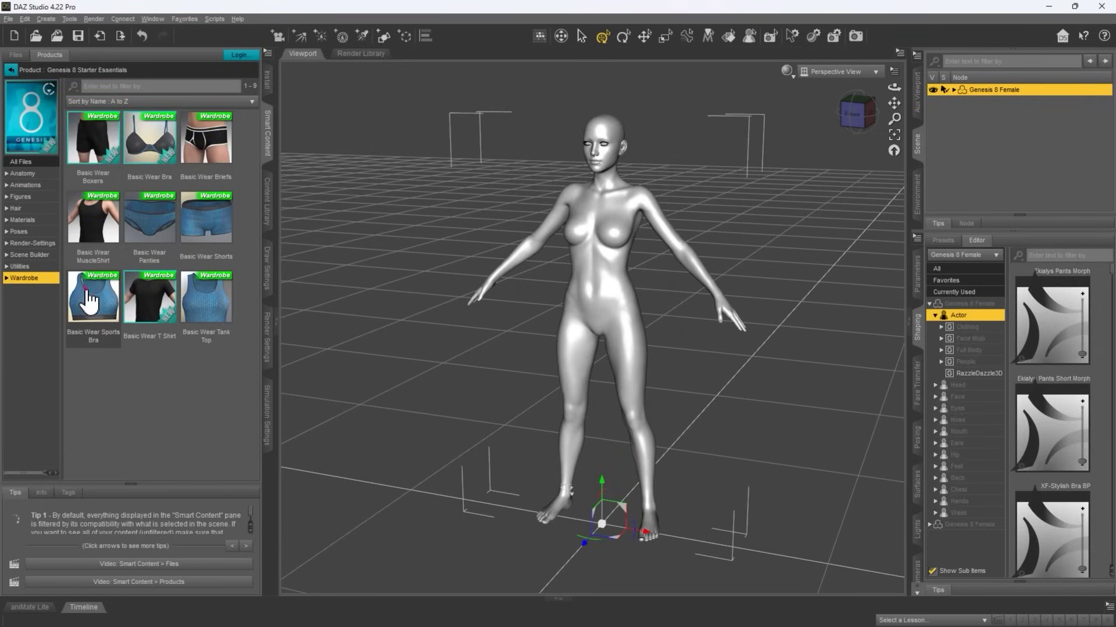
double_click(196, 223)
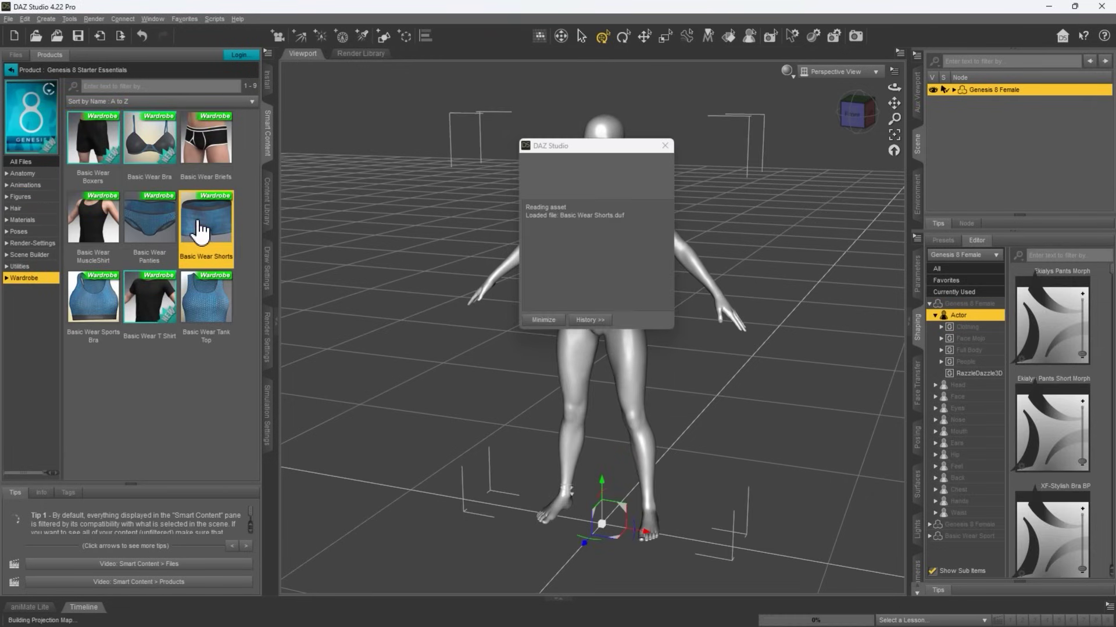
left_click(35, 210)
double_click(140, 159)
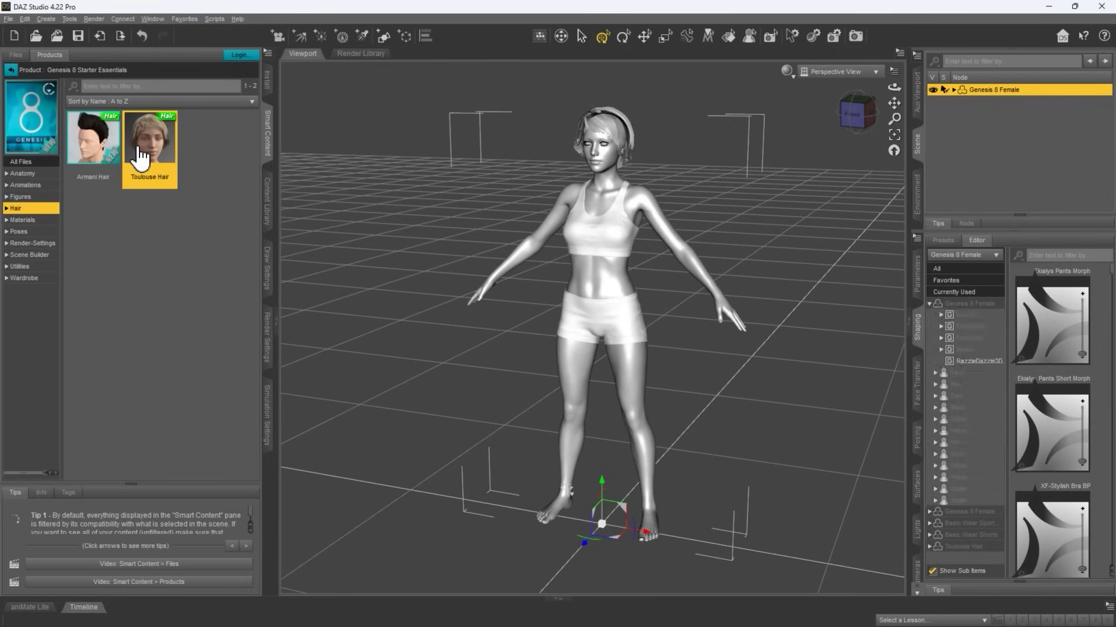
Export the scene as Autodesk FBX file G8F in Rig-GNS 3.8 with default FBX options.
left_click(12, 20)
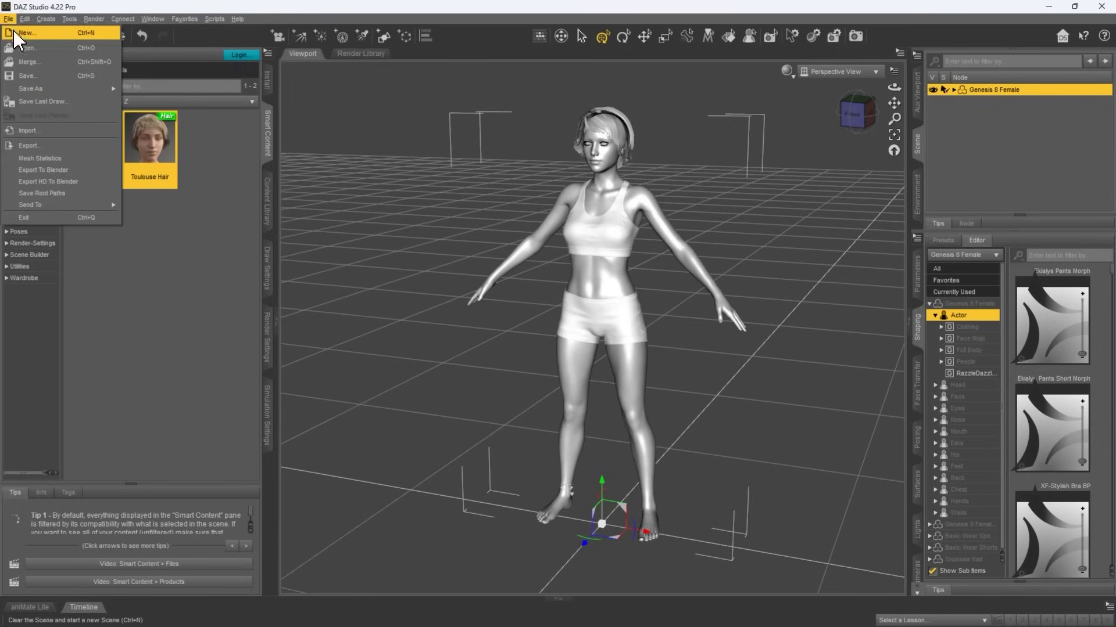
left_click(29, 143)
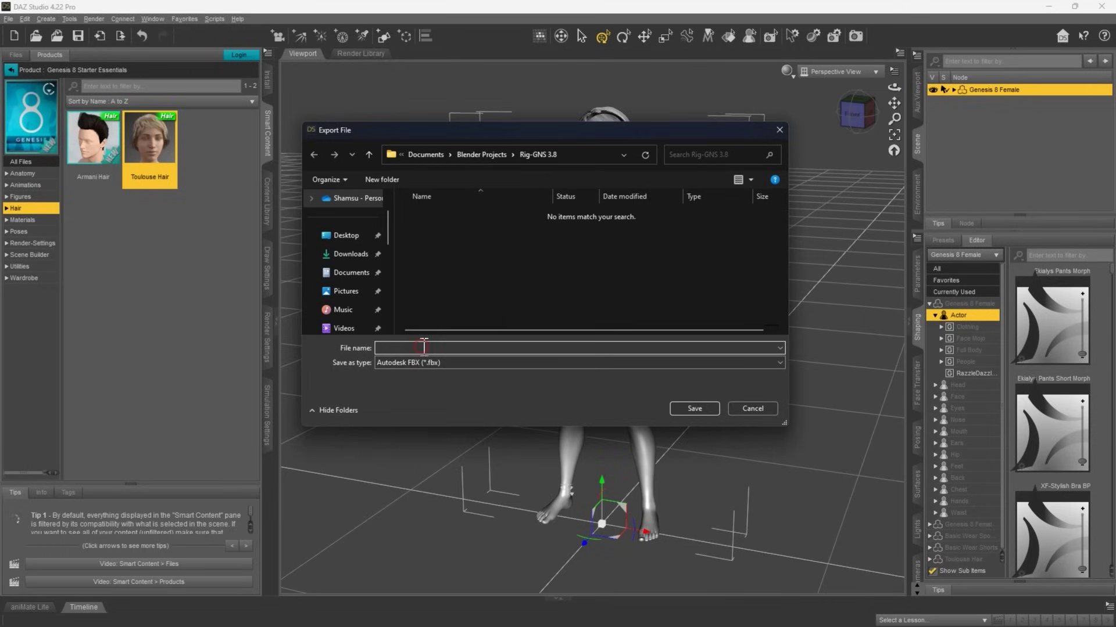
type("G")
type("8F")
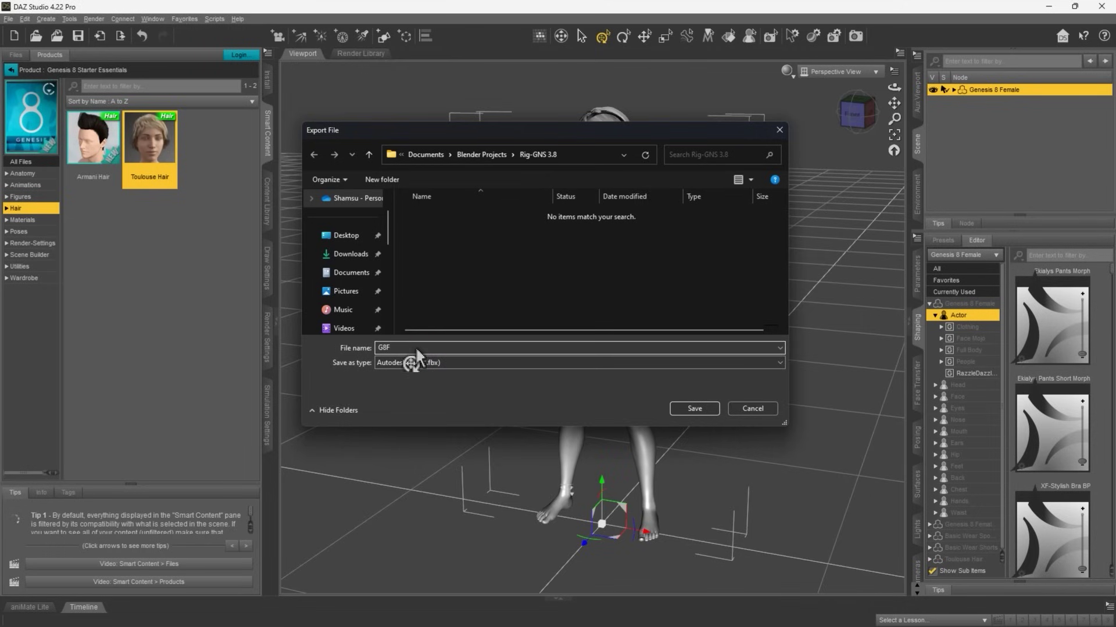
key("Return")
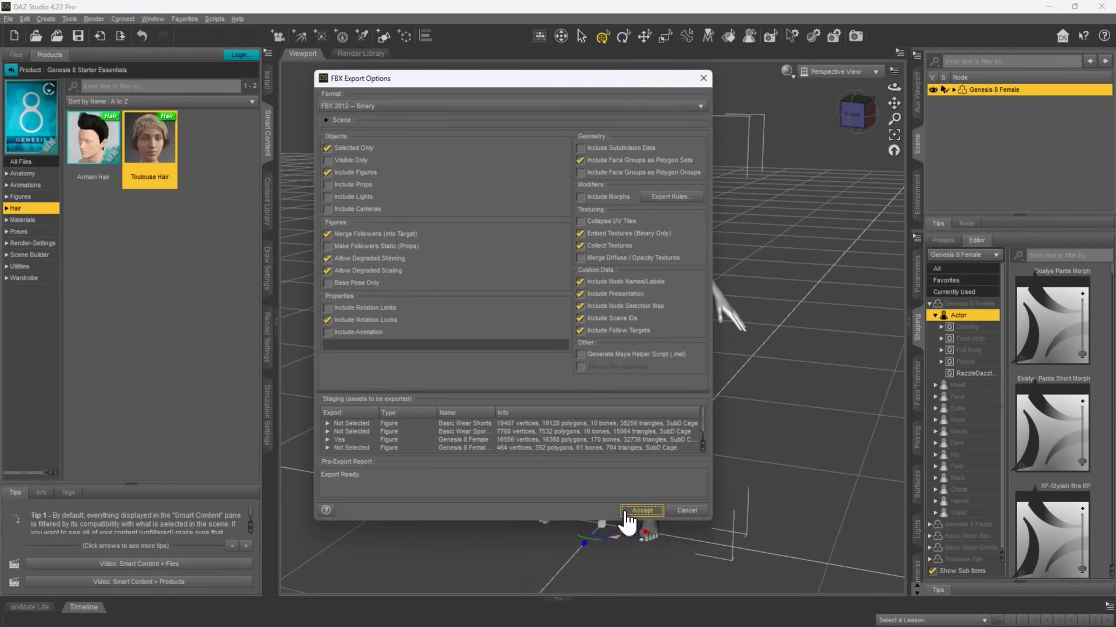
left_click(649, 511)
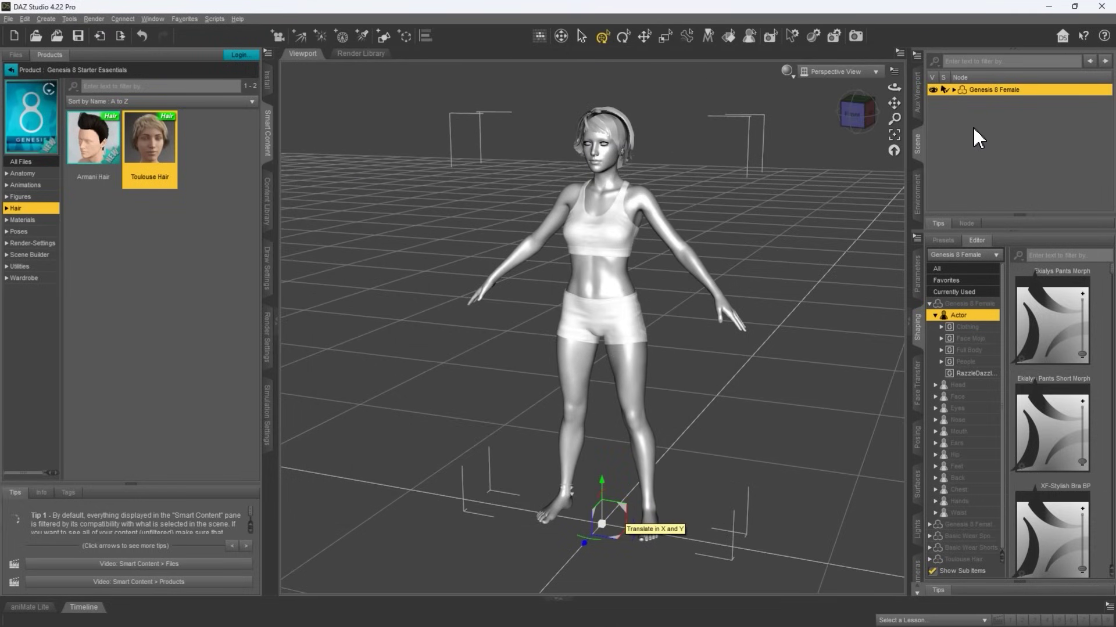
Clear the Genesis 8 female and all items from the scene.
right_click(992, 89)
mouse_move(1046, 98)
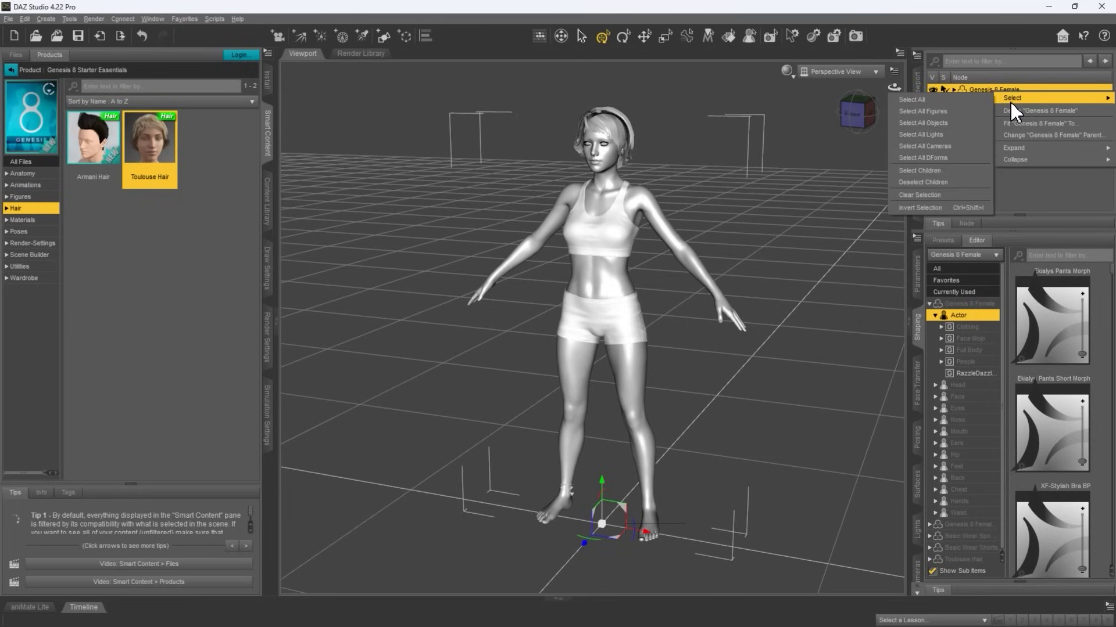
left_click(1011, 108)
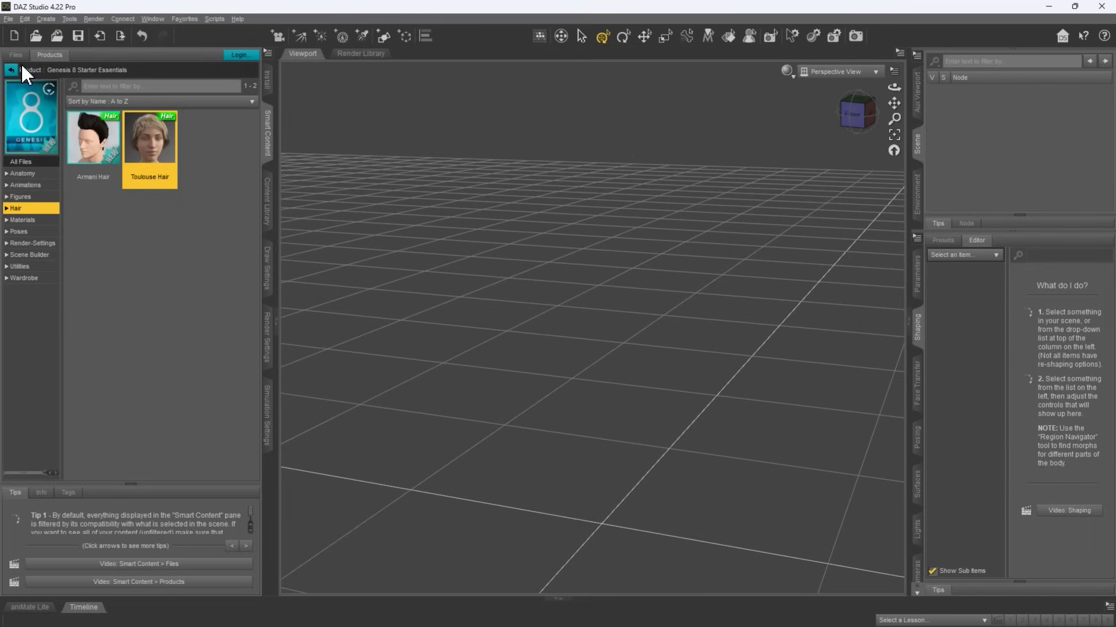
left_click(13, 71)
scroll(112, 200, "down", 5)
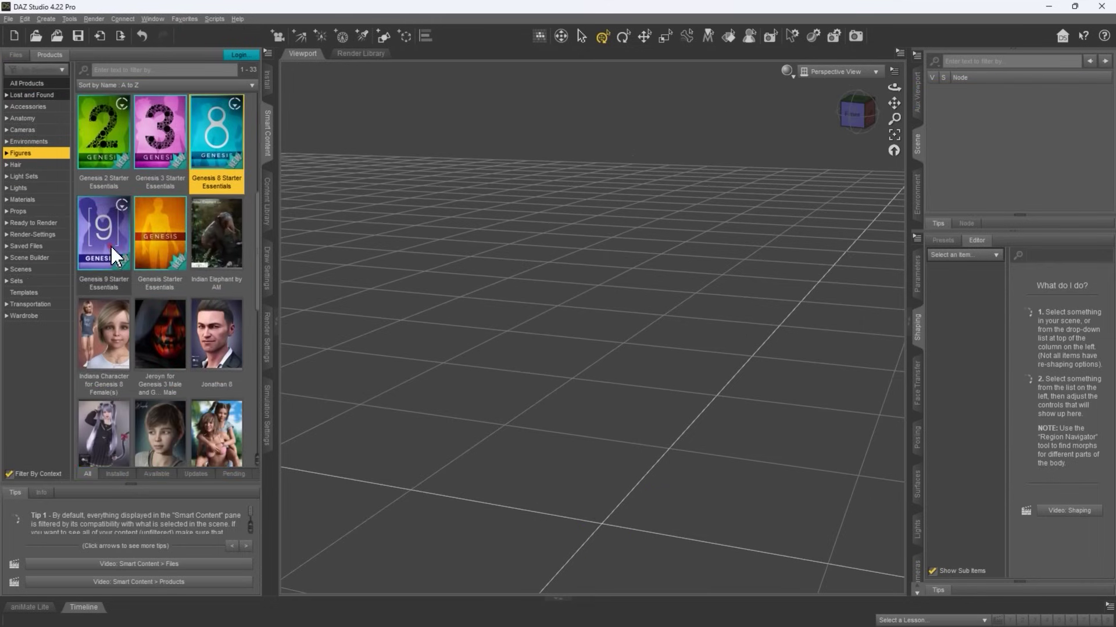
Load Fabricio for Genesis 9 wearing G9 Base Shorts and G9 Base Shirt.
left_click(111, 247)
double_click(153, 157)
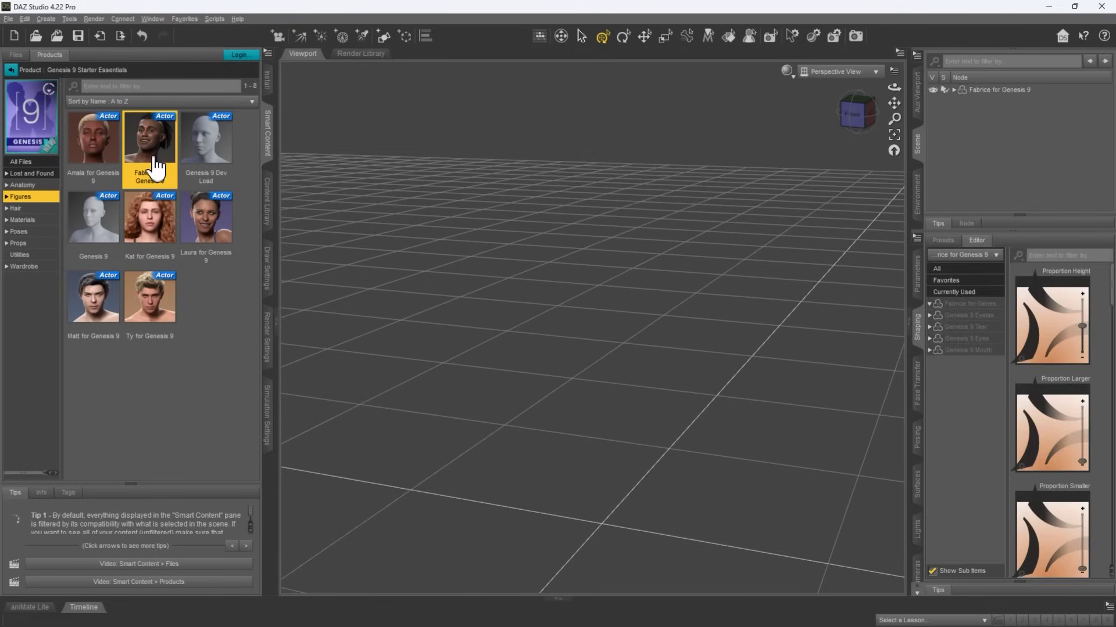
left_click(25, 265)
double_click(87, 240)
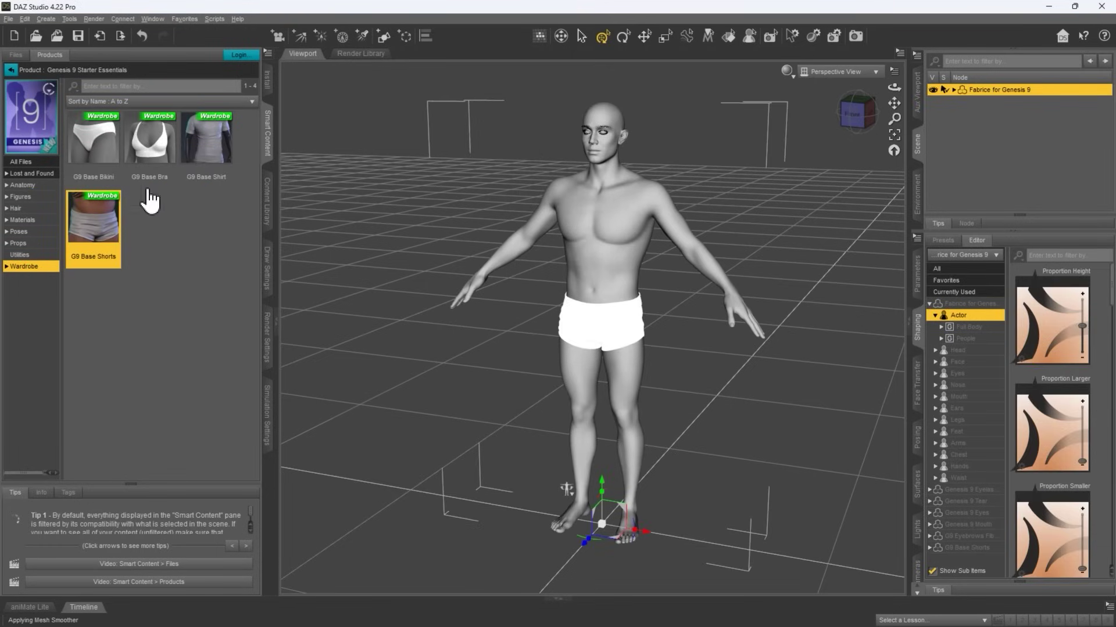
double_click(198, 171)
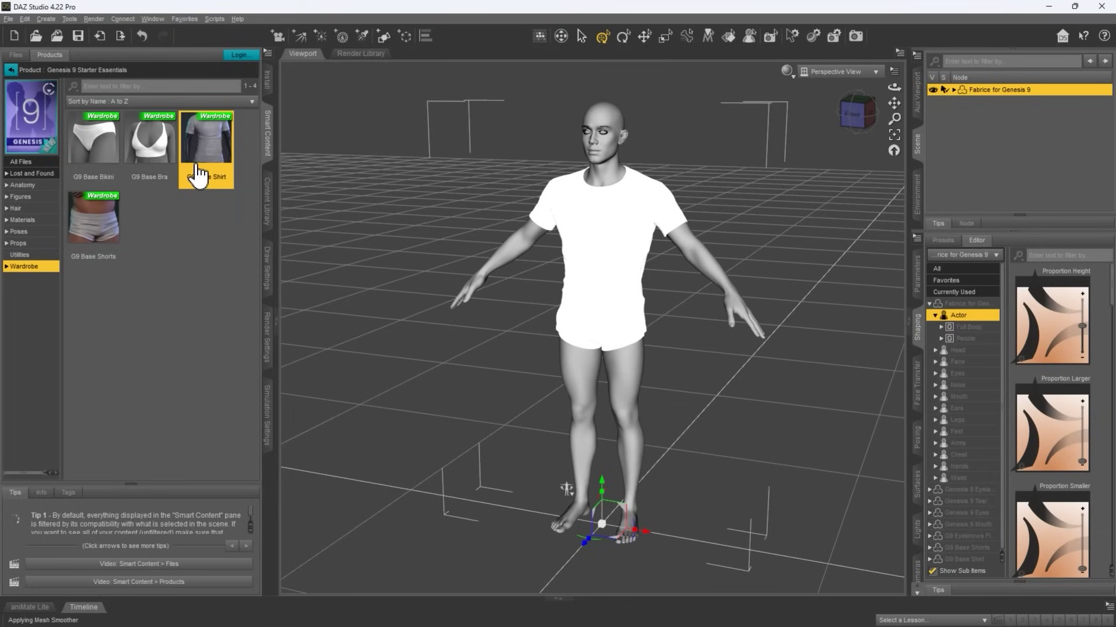
Save the Genesis 9 scene as G9.duf, accepting the save options.
left_click(18, 19)
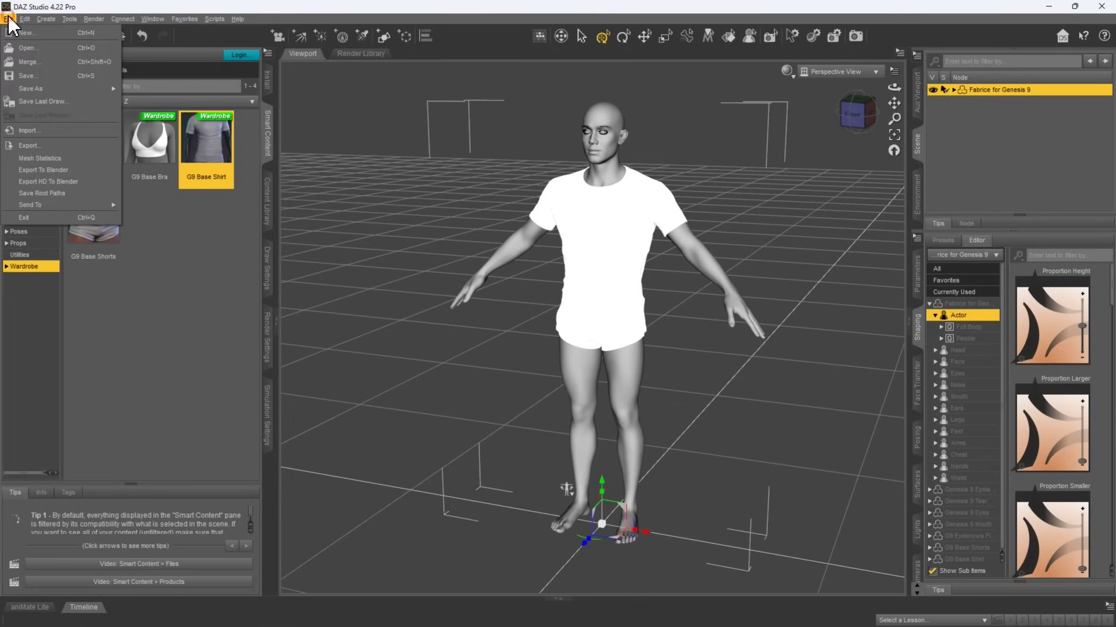
left_click(26, 81)
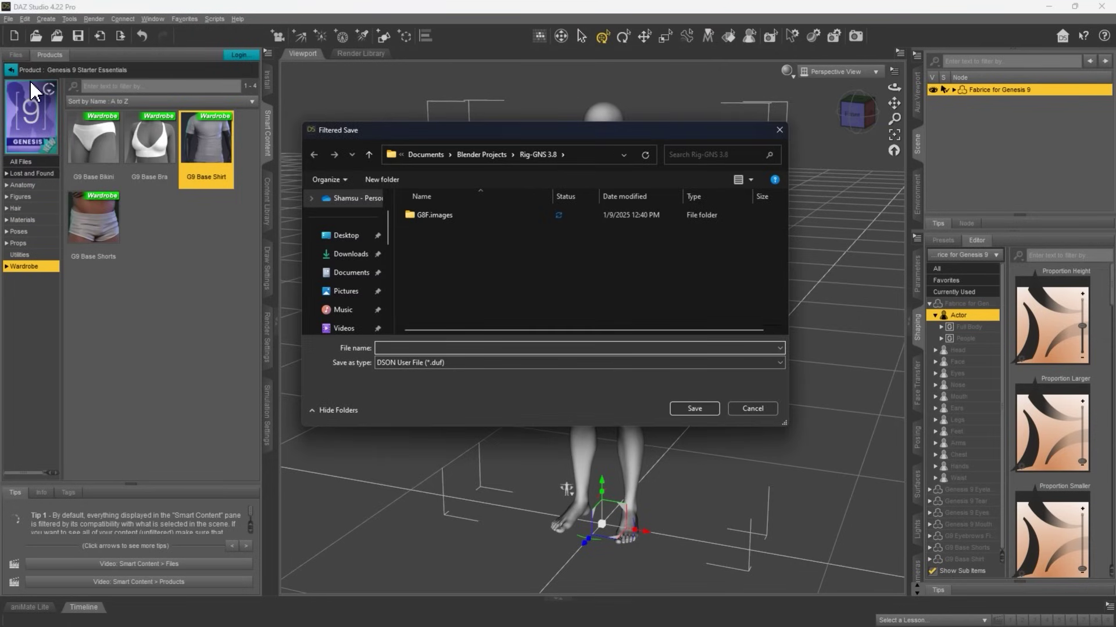
type("G8F")
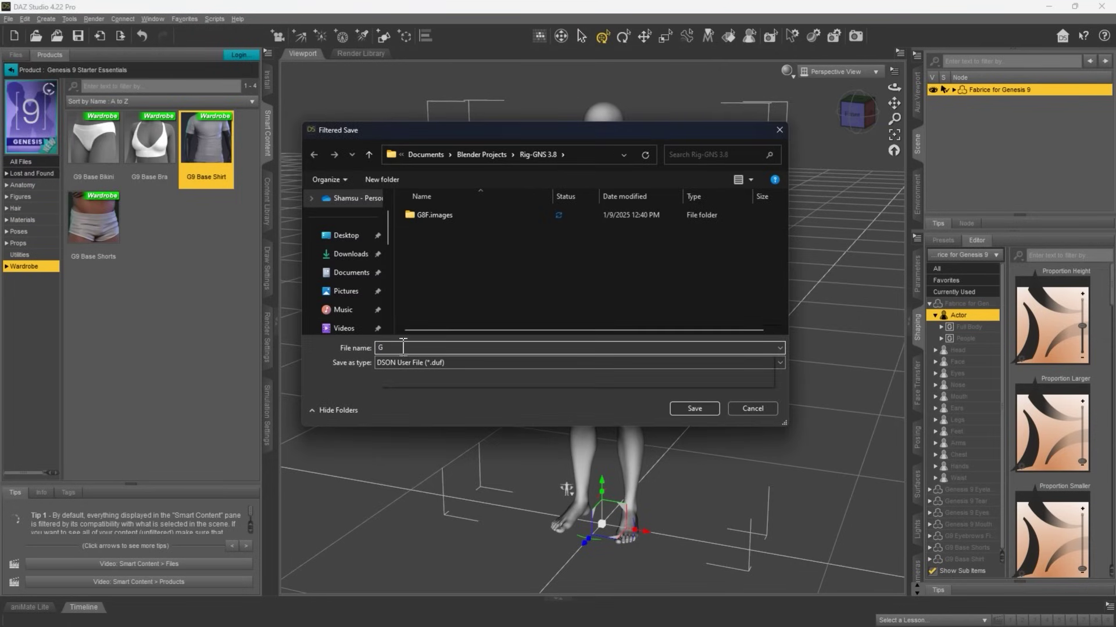
key("Return")
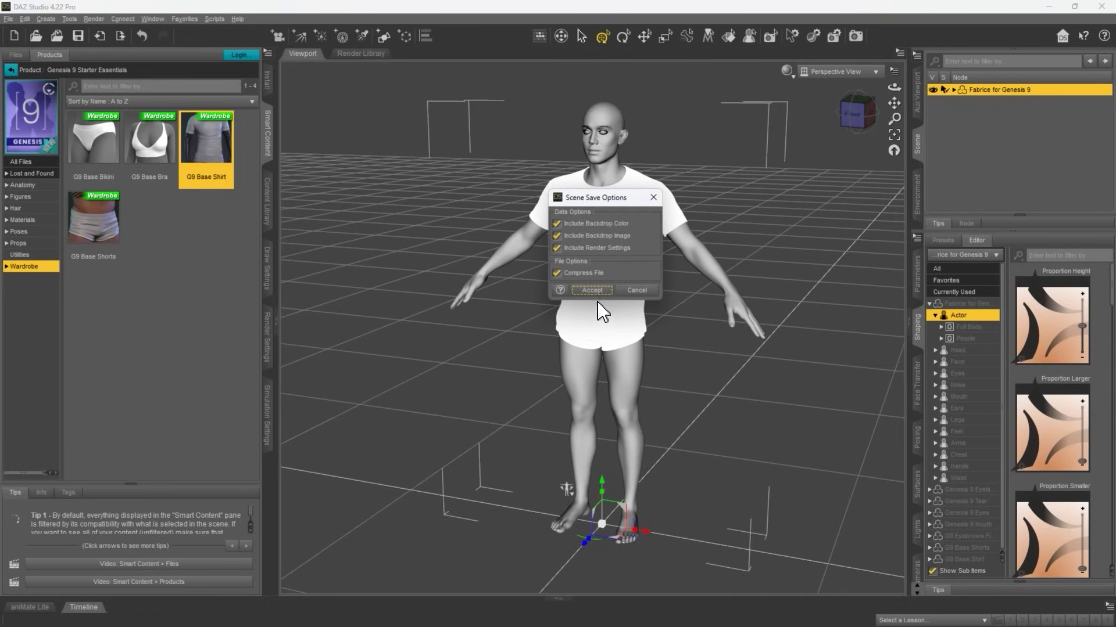
left_click(592, 290)
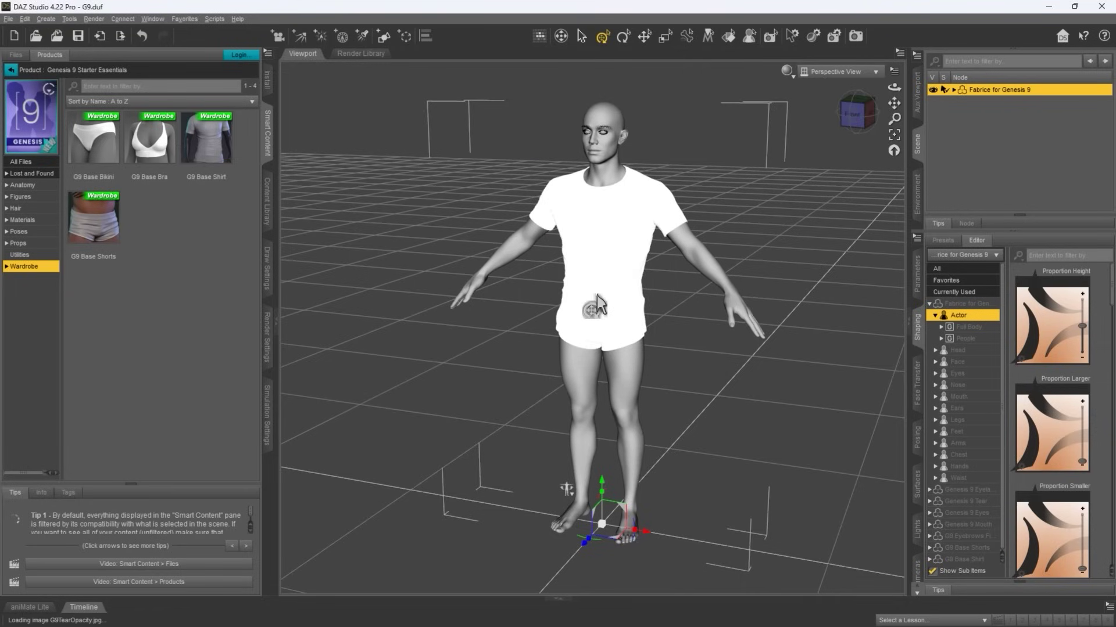
Export the scene to Blender as G9.dbz and dismiss the confirmation.
left_click(9, 19)
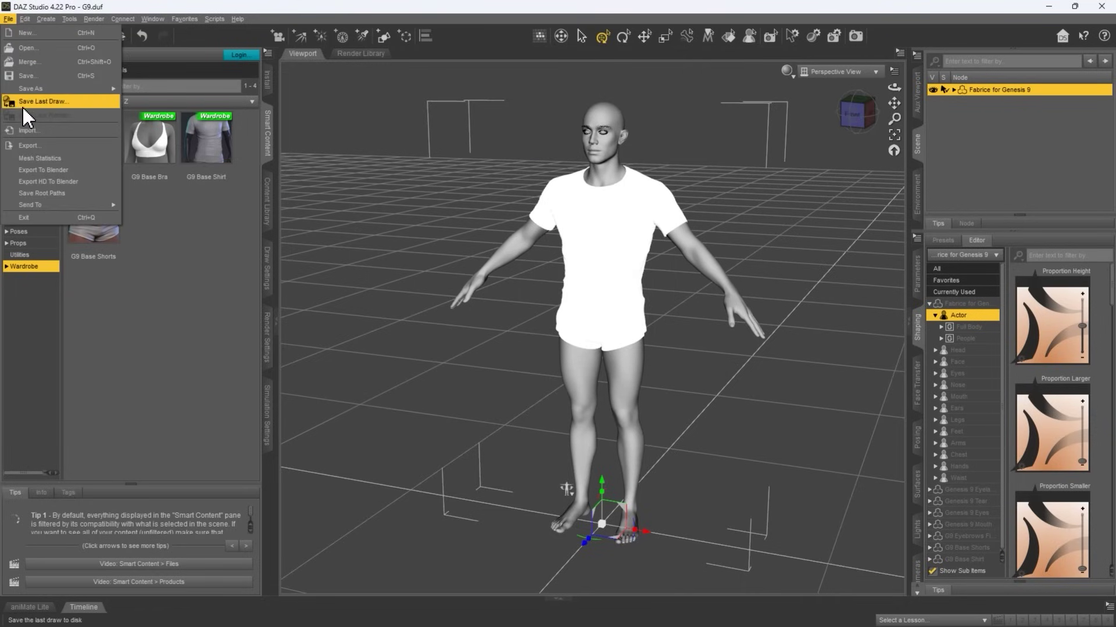
left_click(38, 166)
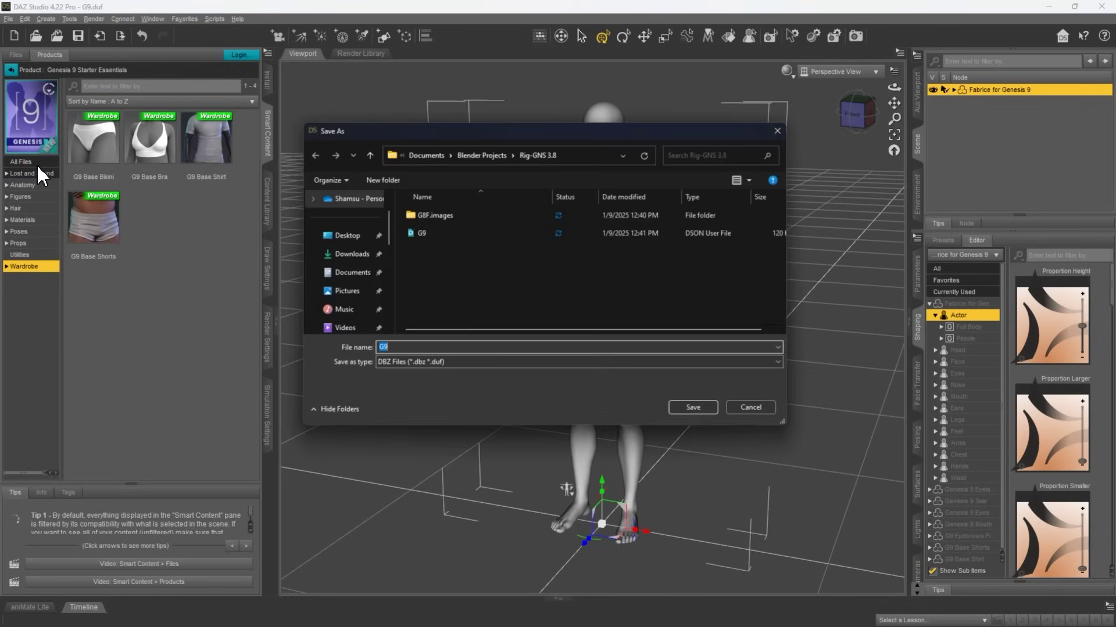
left_click(679, 407)
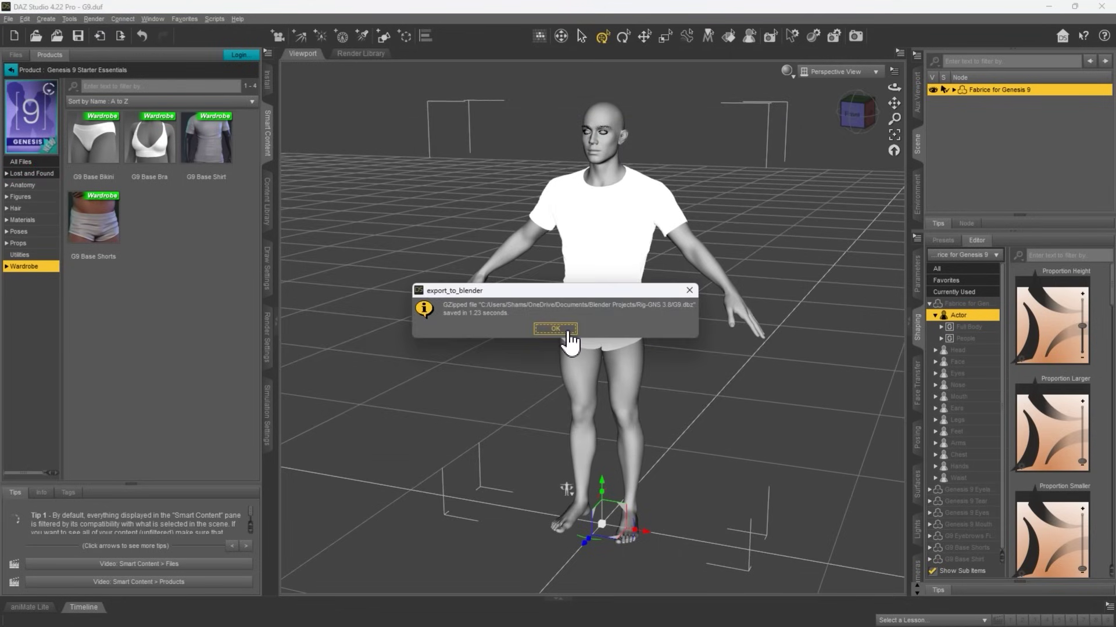
left_click(567, 338)
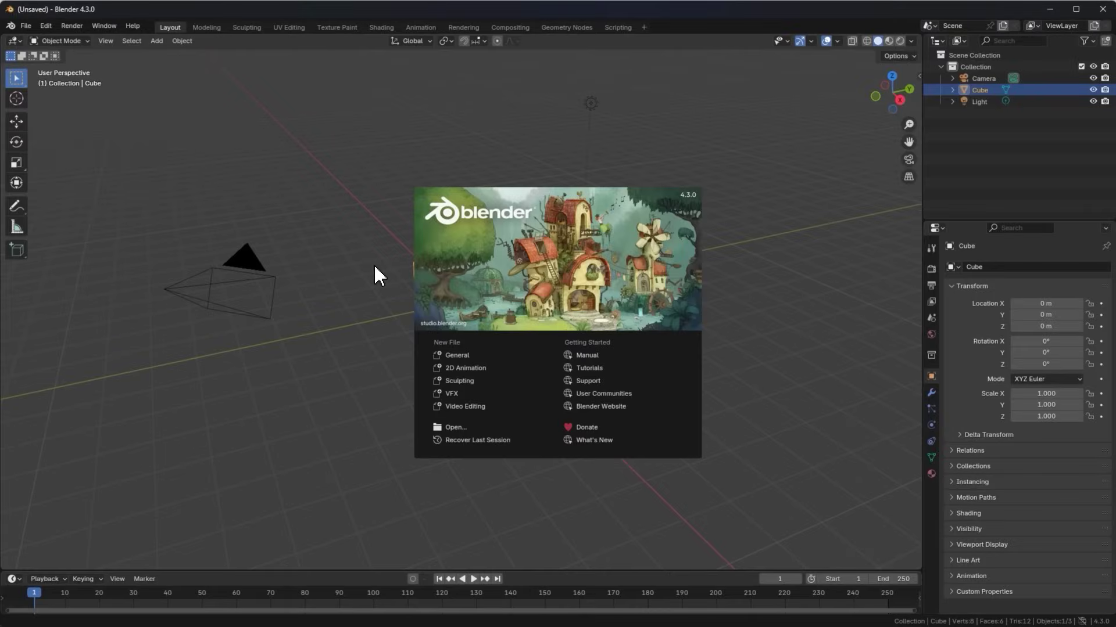
Close the splash screen, delete the default cube and show the Rig GNS Pro sidebar tab.
left_click(374, 266)
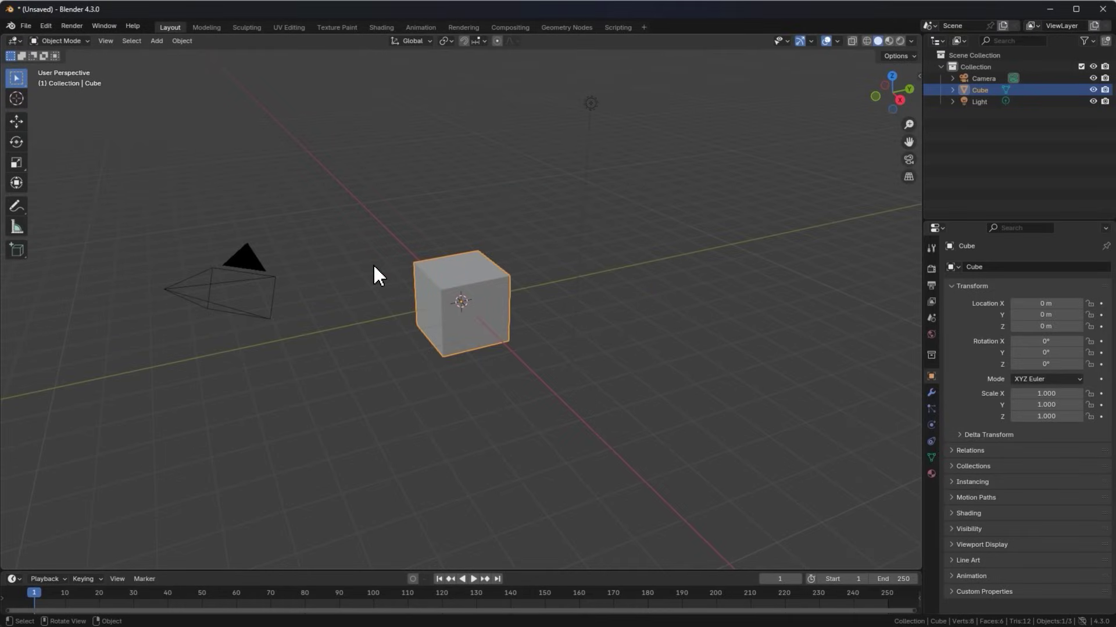
key("Delete")
key("n")
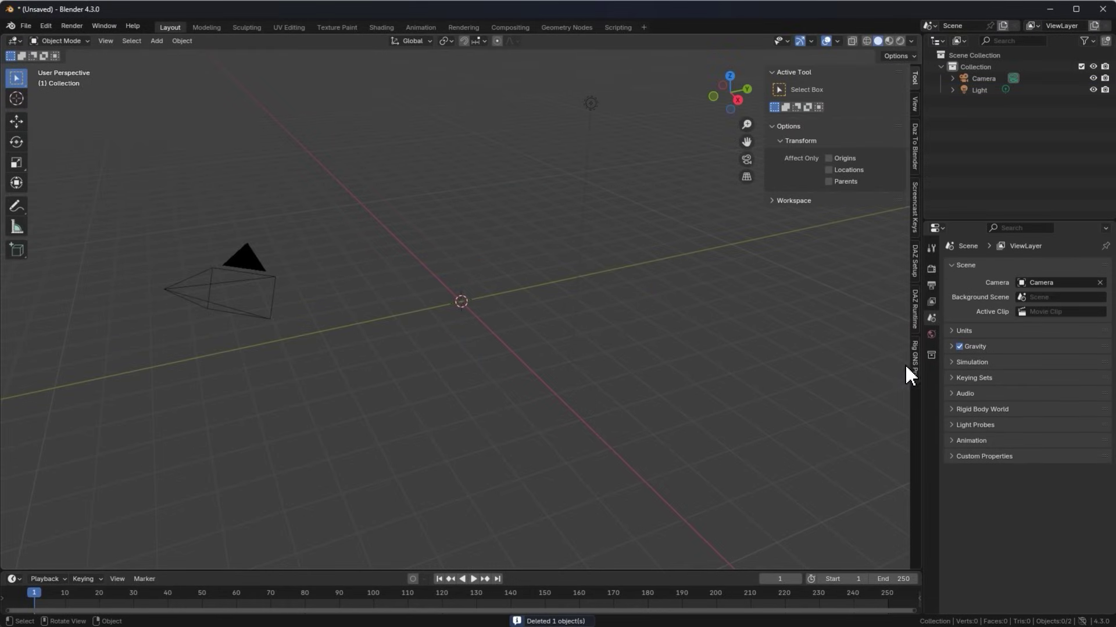
left_click(913, 362)
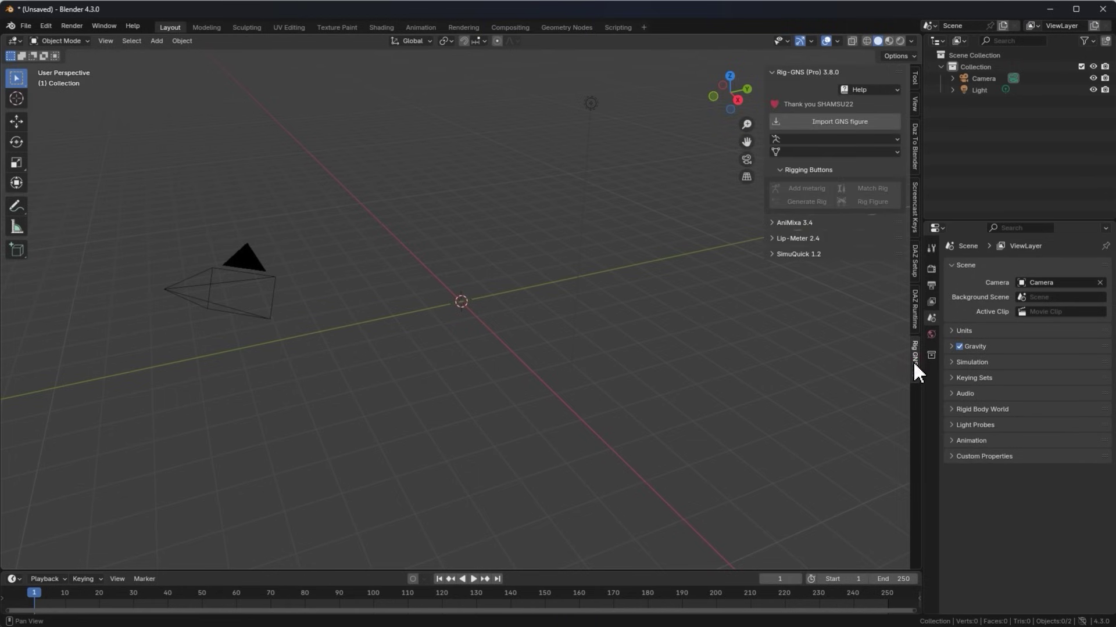
Import G8F.fbx from Rig-GNS 3.8 as a Genesis figure and frame it from the front.
left_click(819, 123)
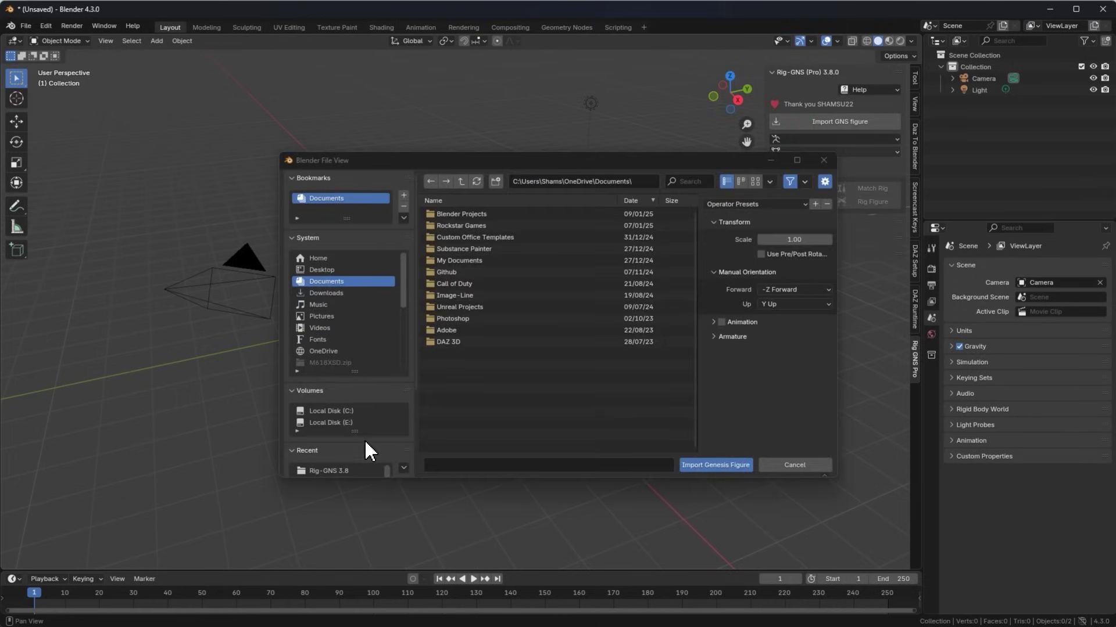
left_click(347, 469)
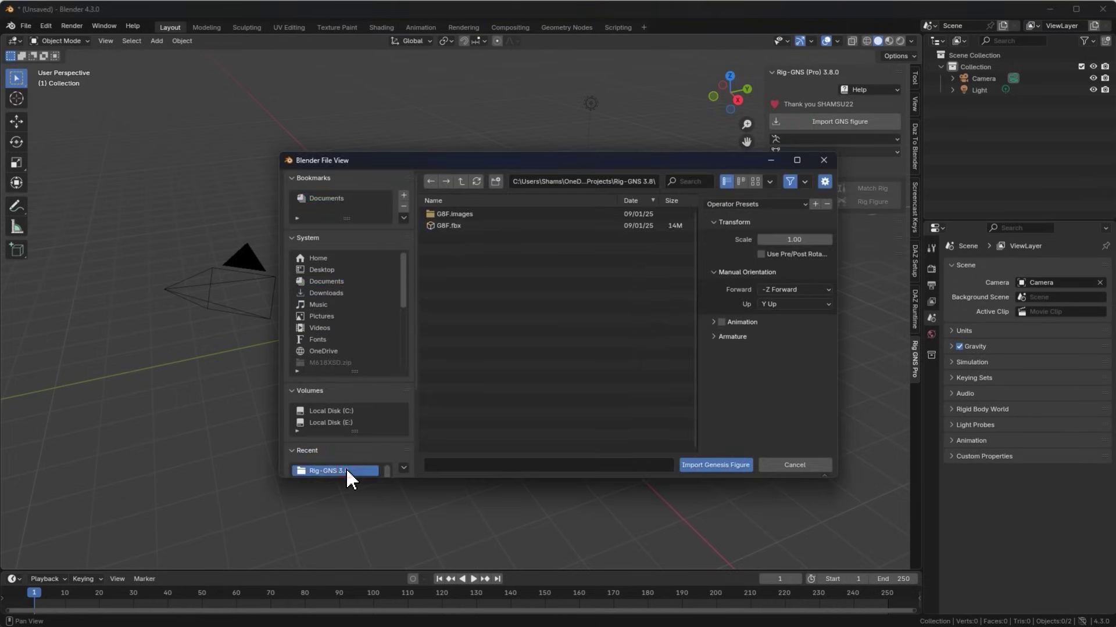
left_click(470, 226)
left_click(699, 464)
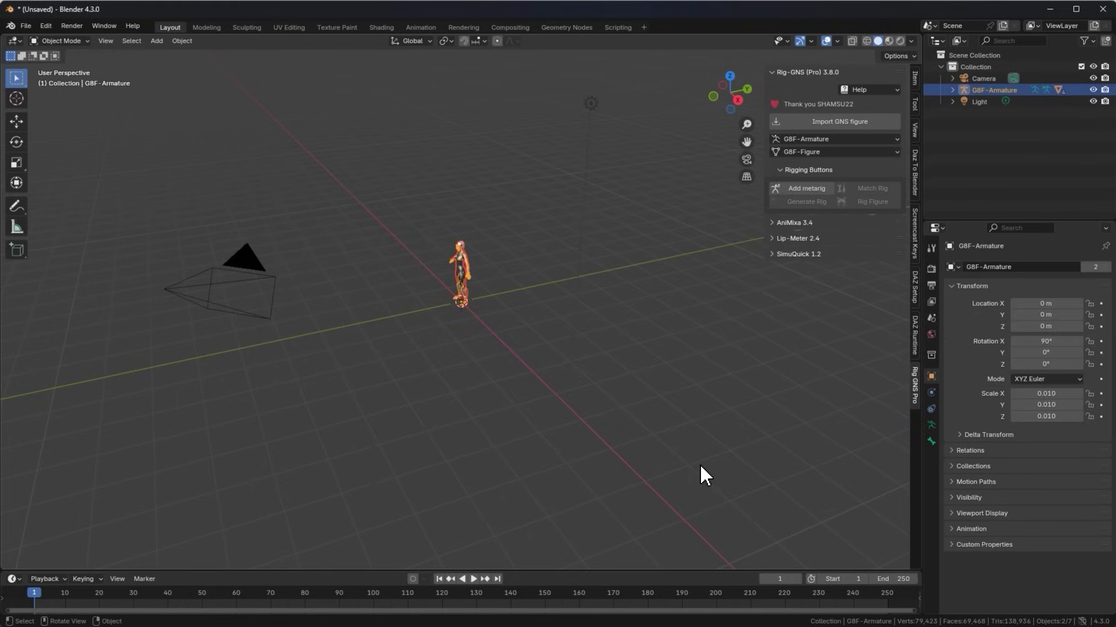
key("KP_Decimal")
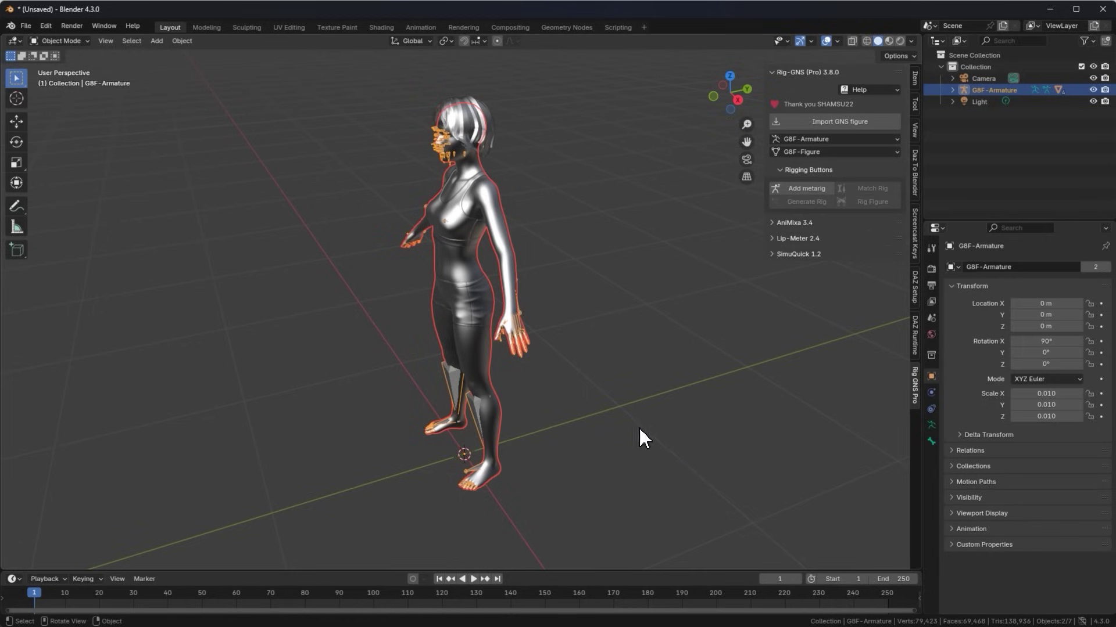
middle_click_drag(638, 436, 575, 228)
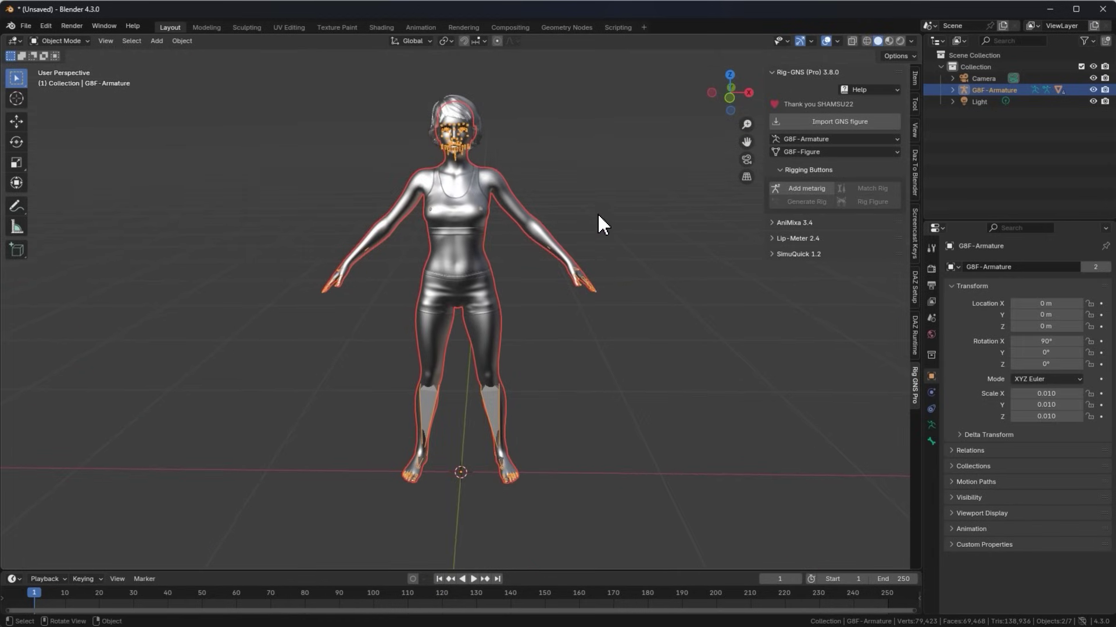
Add and match a metarig, generate the GBF-rig, and rig the G8F figure.
left_click(797, 170)
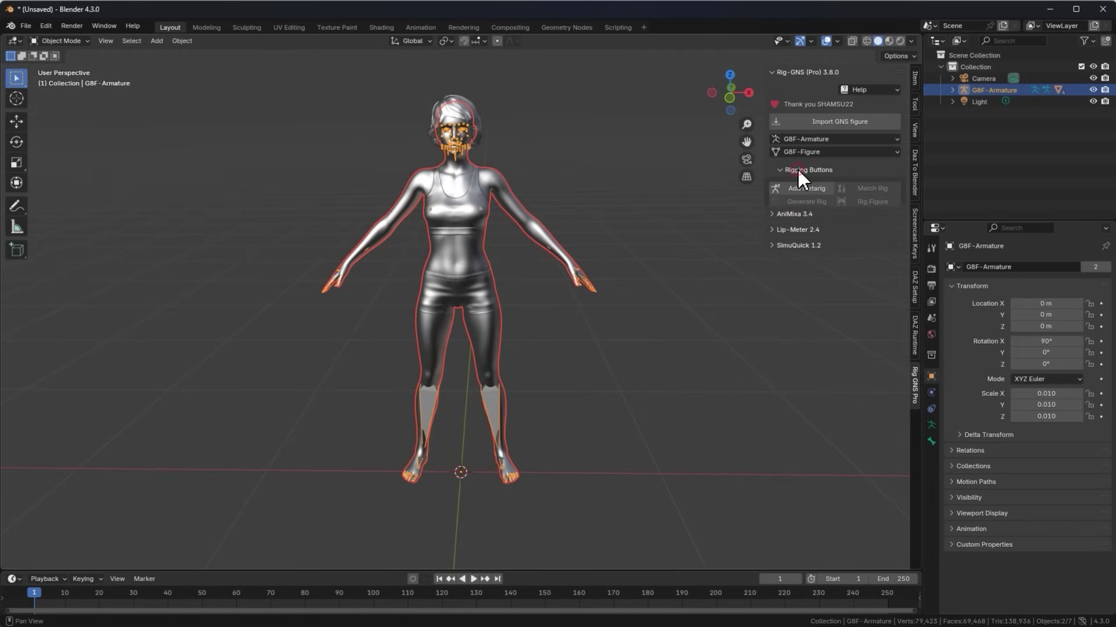
left_click(794, 188)
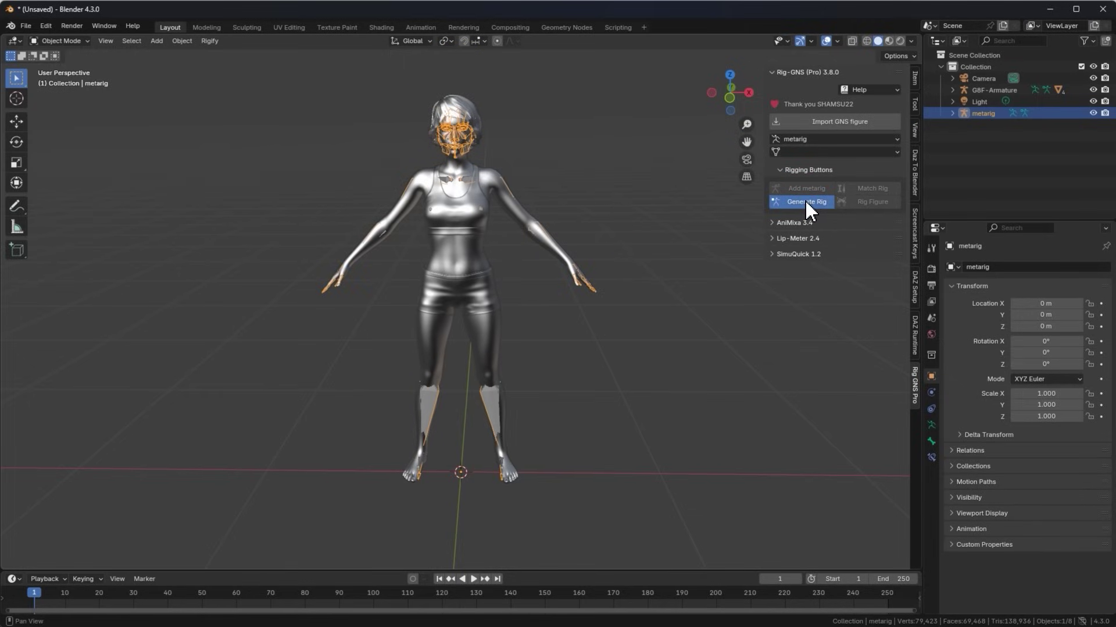
left_click(850, 202)
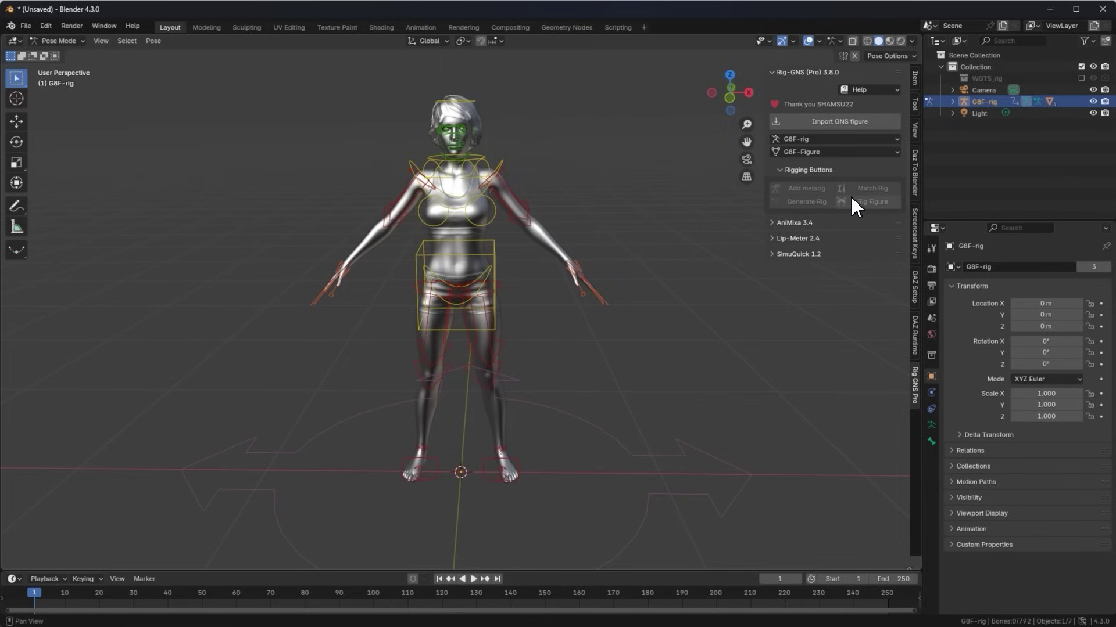
Set viewport shading to MatCap lighting with Texture colour, then return to Object Mode.
left_click(911, 42)
left_click(898, 97)
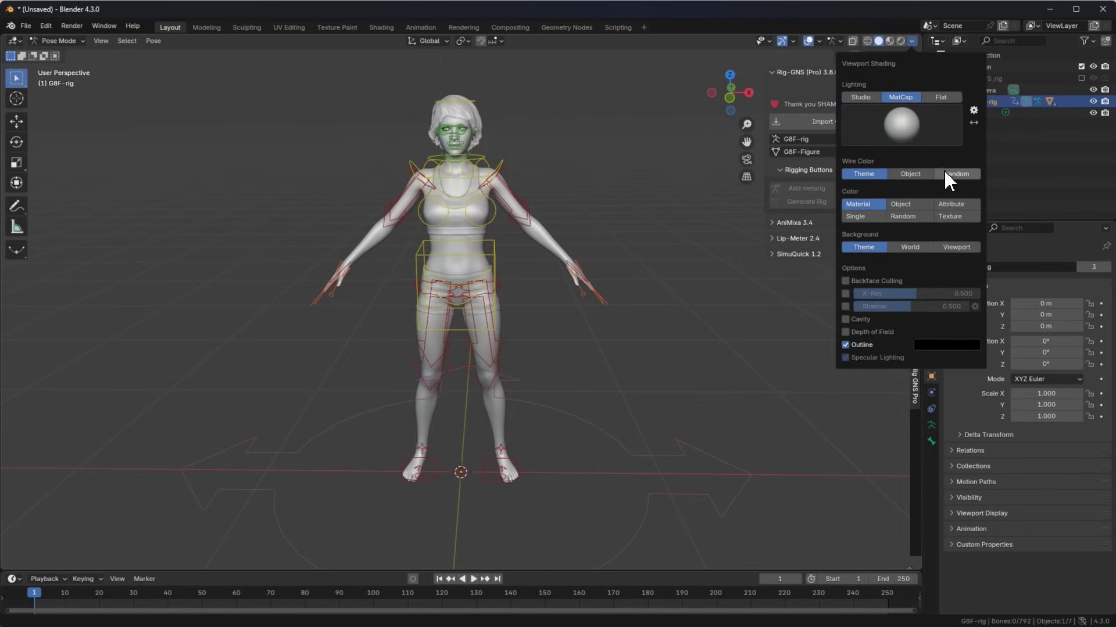
left_click(958, 217)
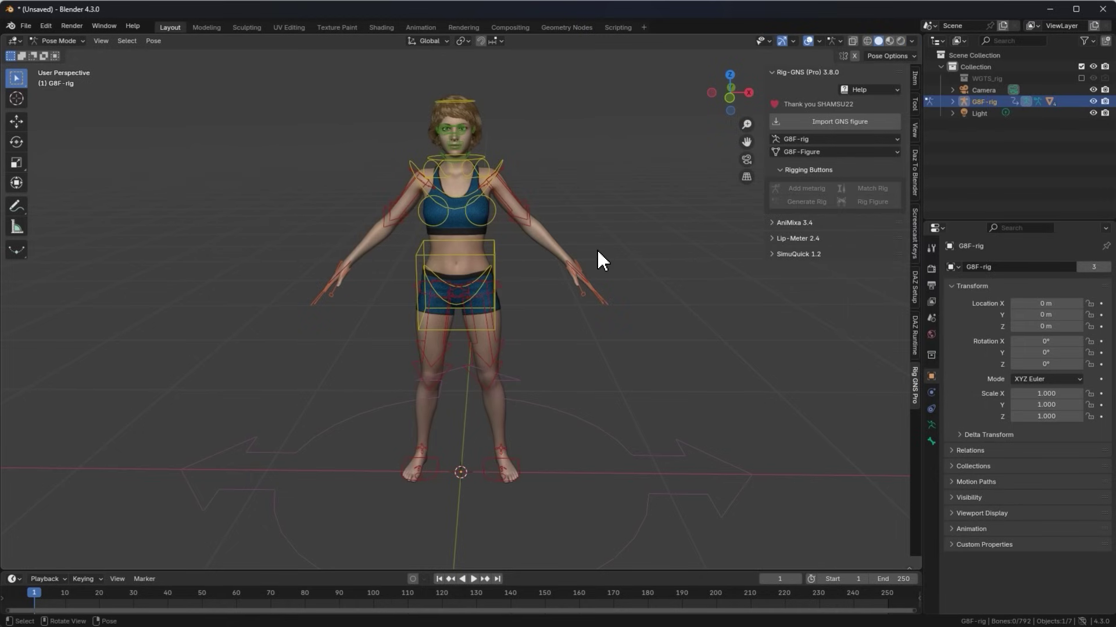
key("ctrl+Tab")
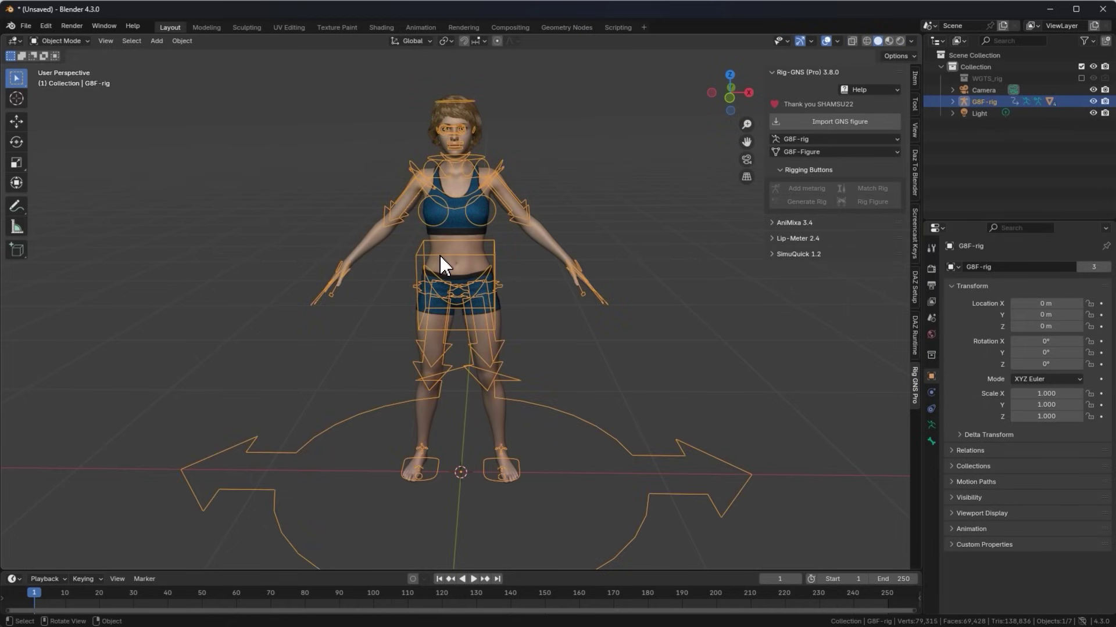
Move the GBF-rig and its figure 1 m along the X axis.
key("g")
key("x")
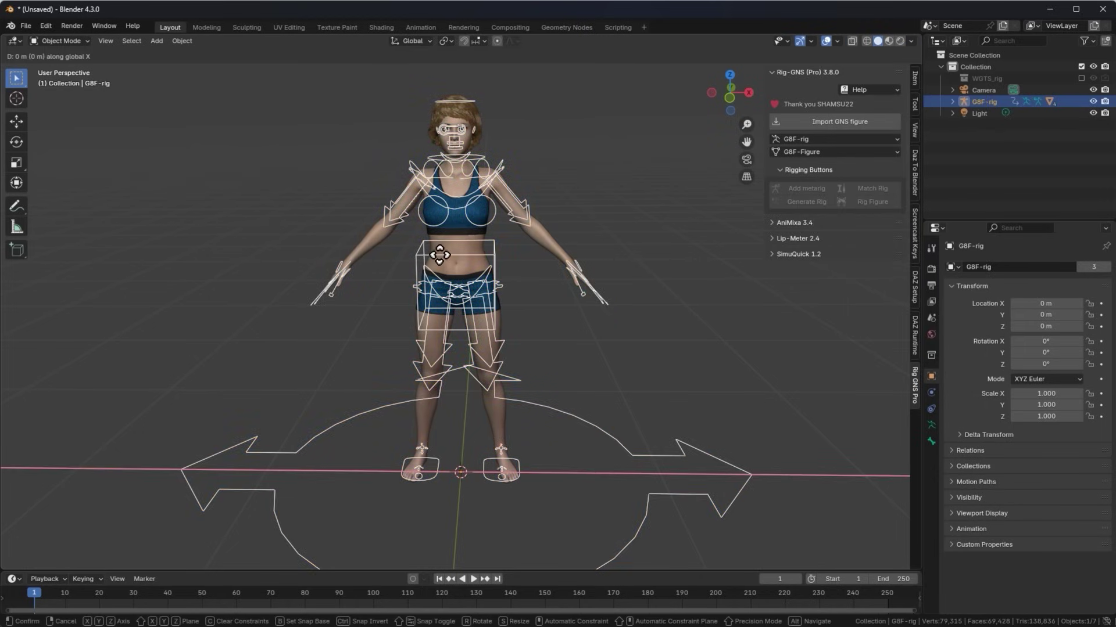
key("1")
key("Return")
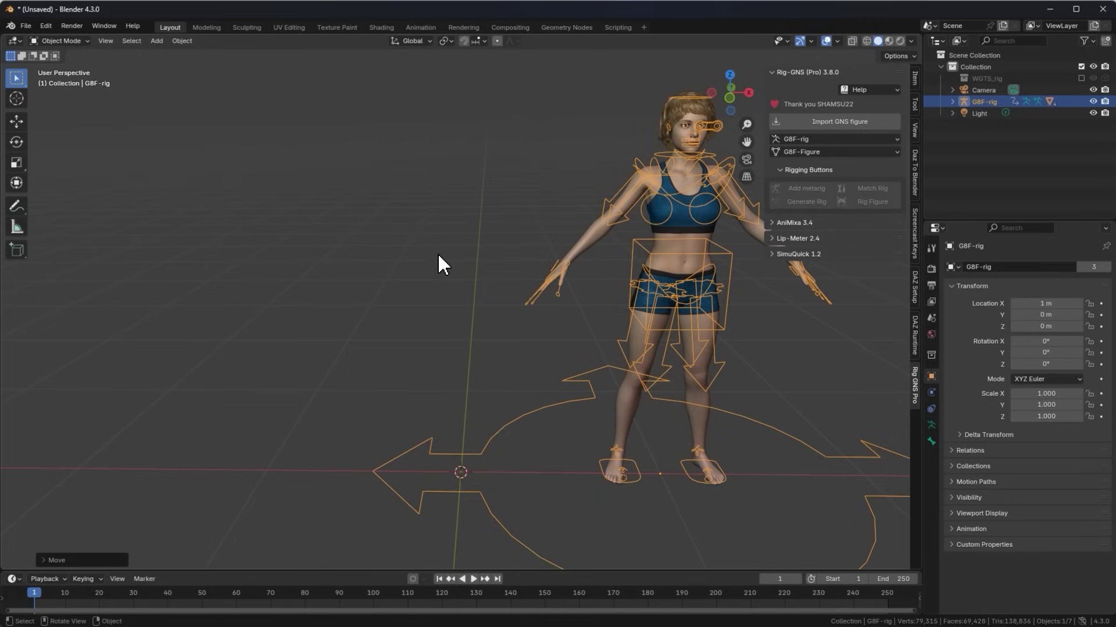
scroll(394, 266, "down", 1)
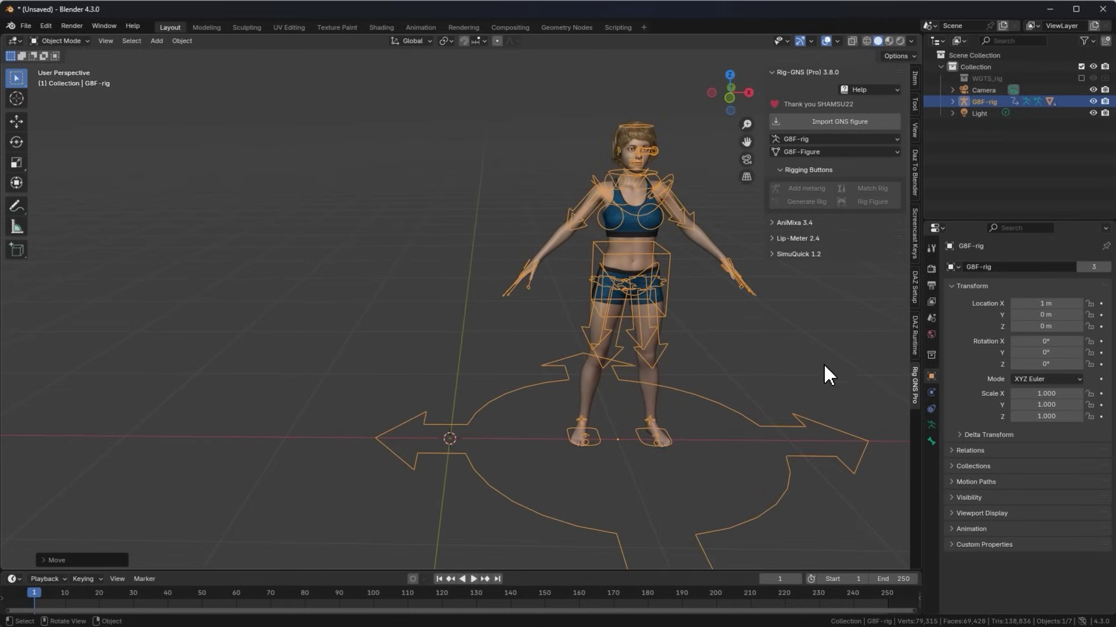
left_click(912, 291)
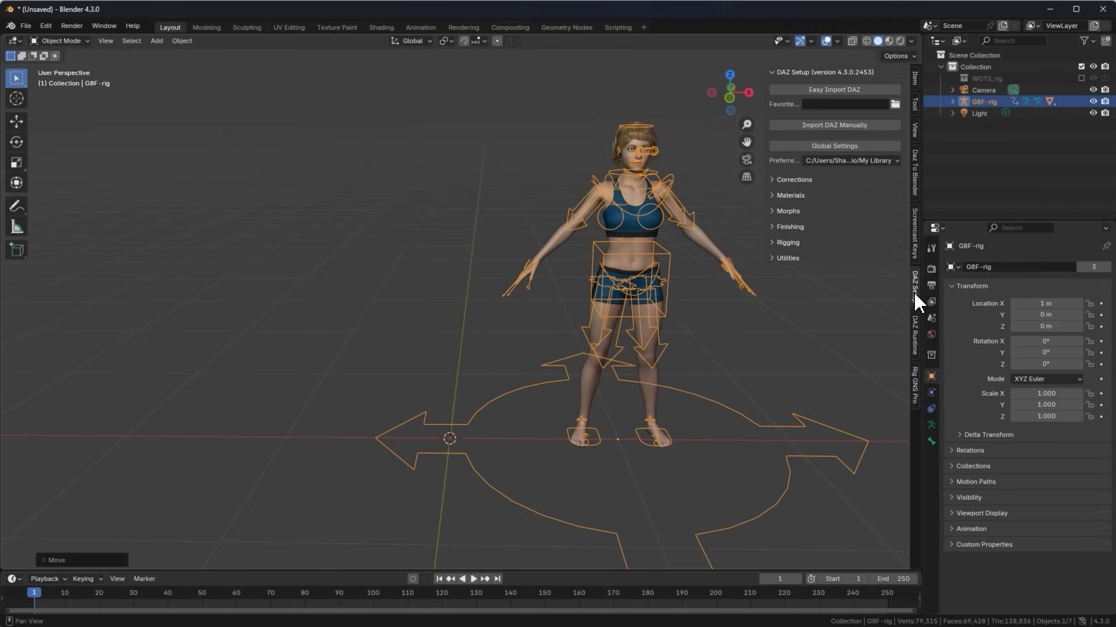
Use Easy Import DAZ to bring in G9.duf from the Rig-GNS 3.8 folder.
left_click(826, 91)
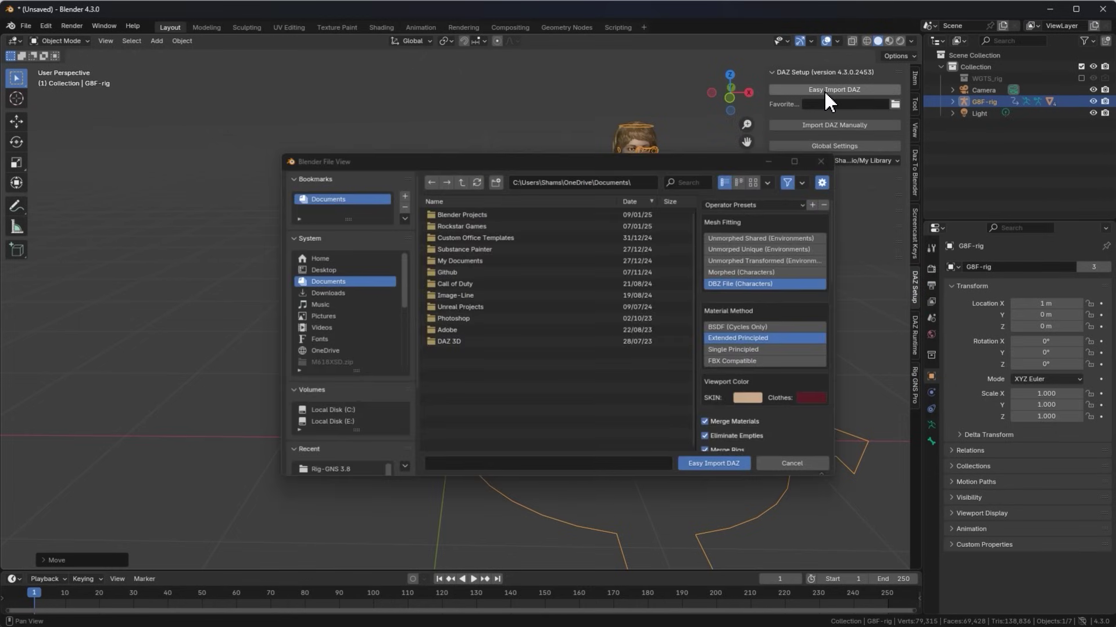
left_click(341, 471)
left_click(449, 226)
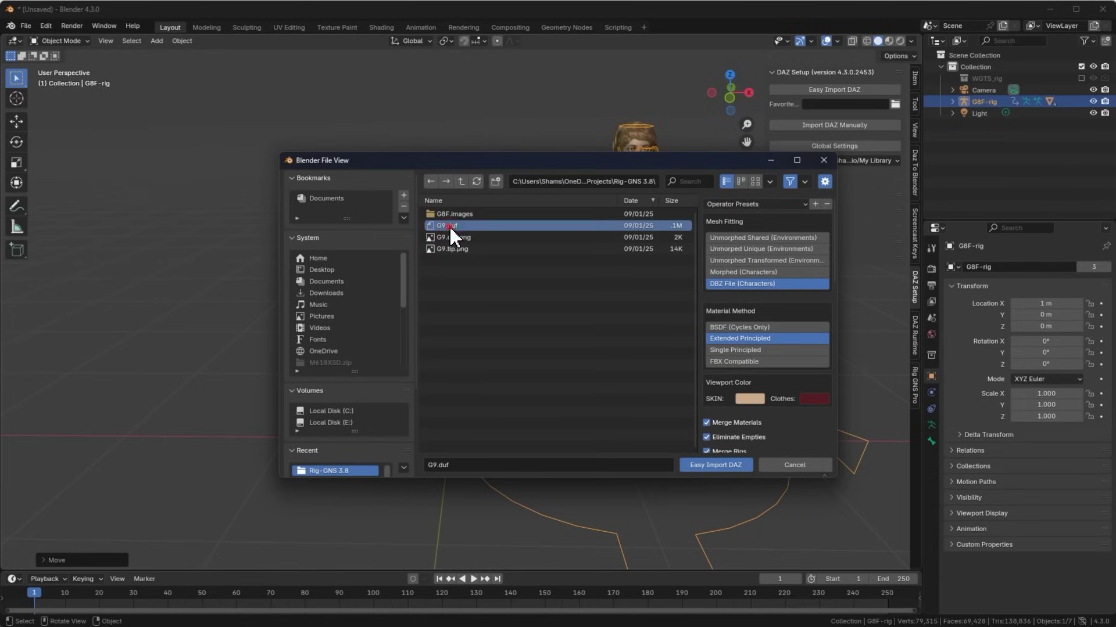
left_click(692, 464)
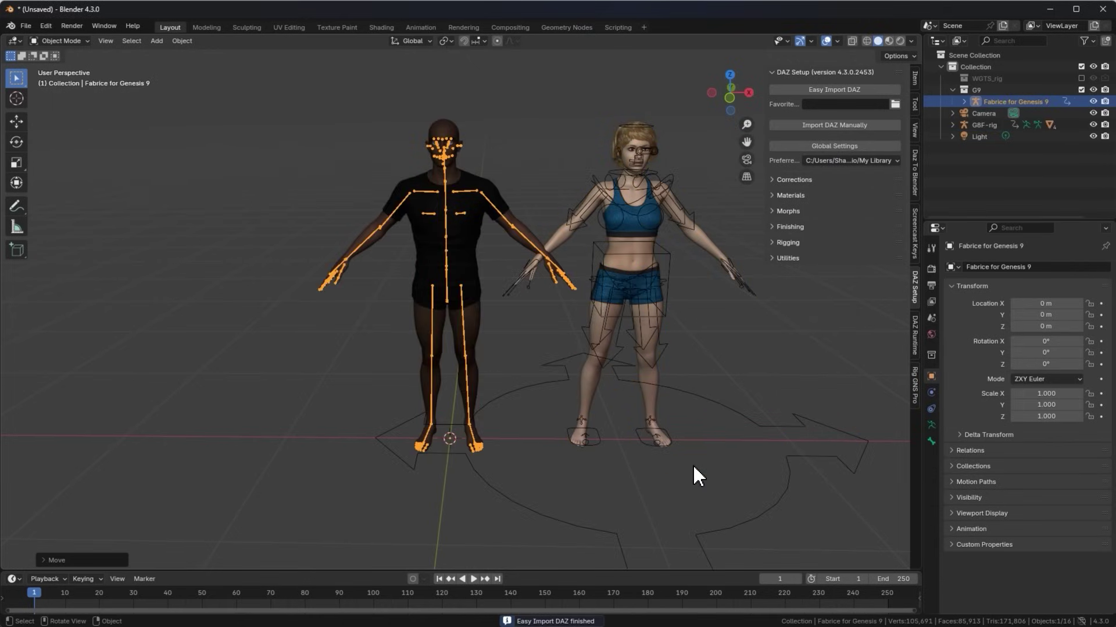
Convert the Genesis 9 figure, add and match a metarig, generate G9-rig, and bind the figure.
left_click(915, 386)
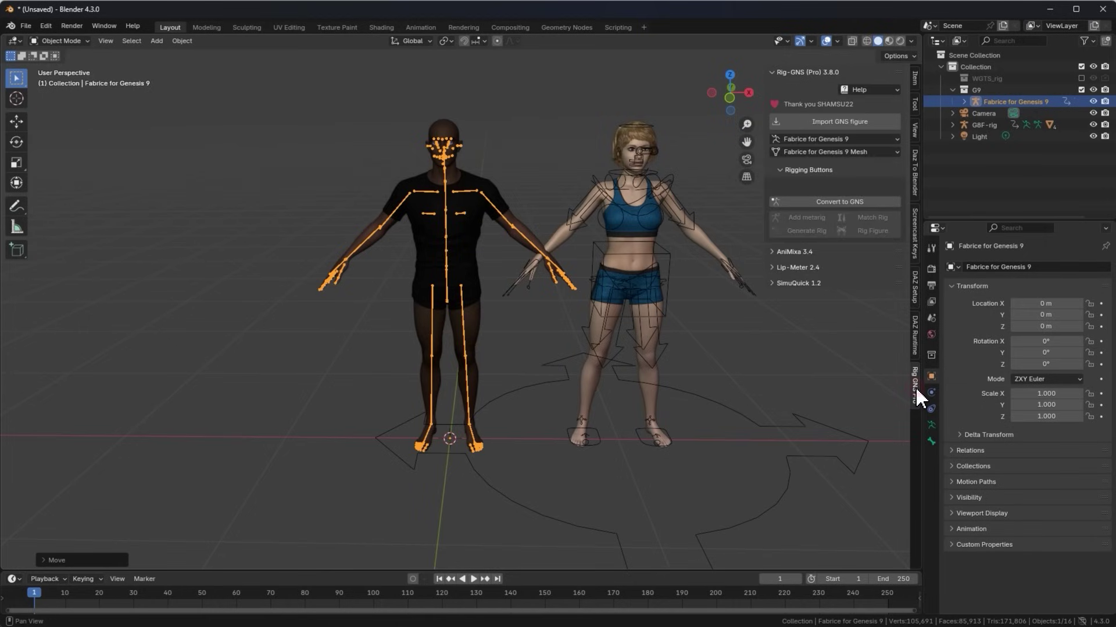
left_click(833, 202)
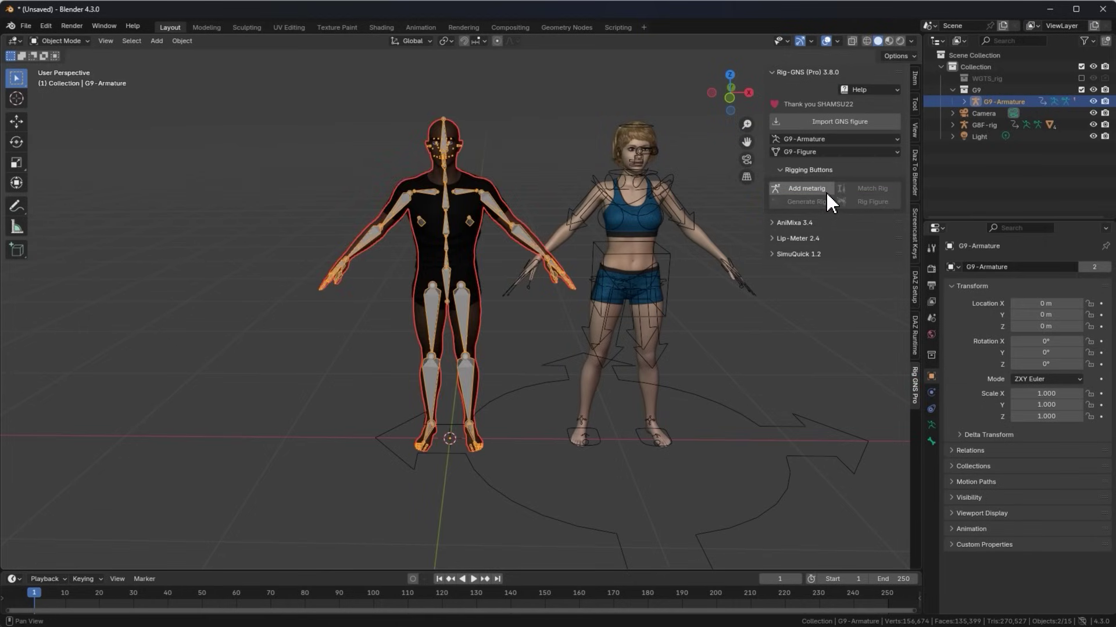
left_click(826, 190)
left_click(844, 186)
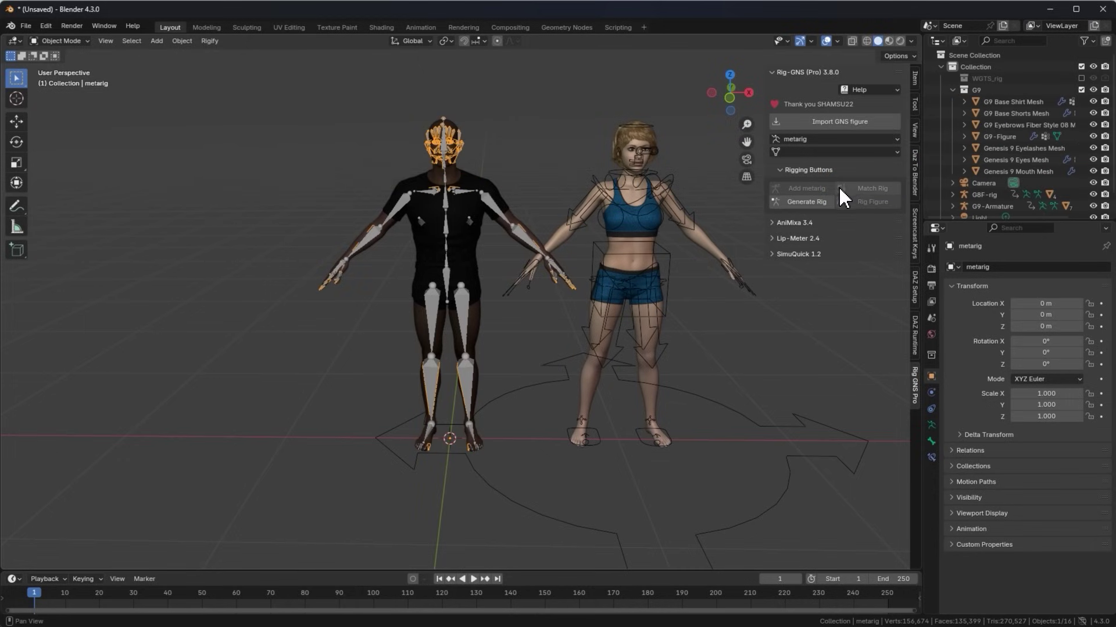
left_click(806, 201)
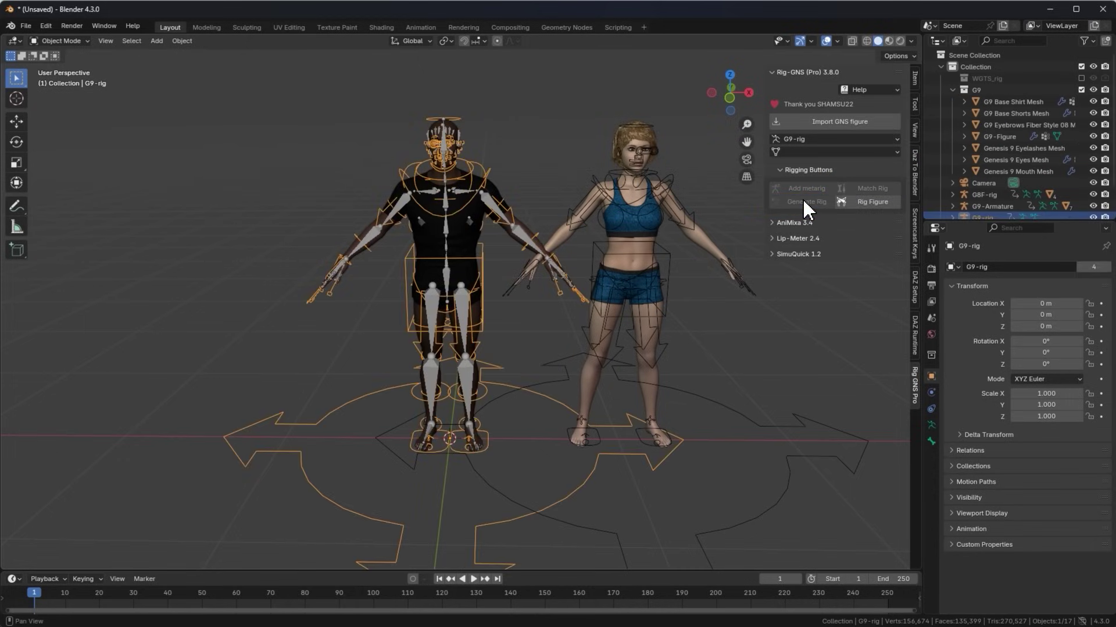
left_click(853, 209)
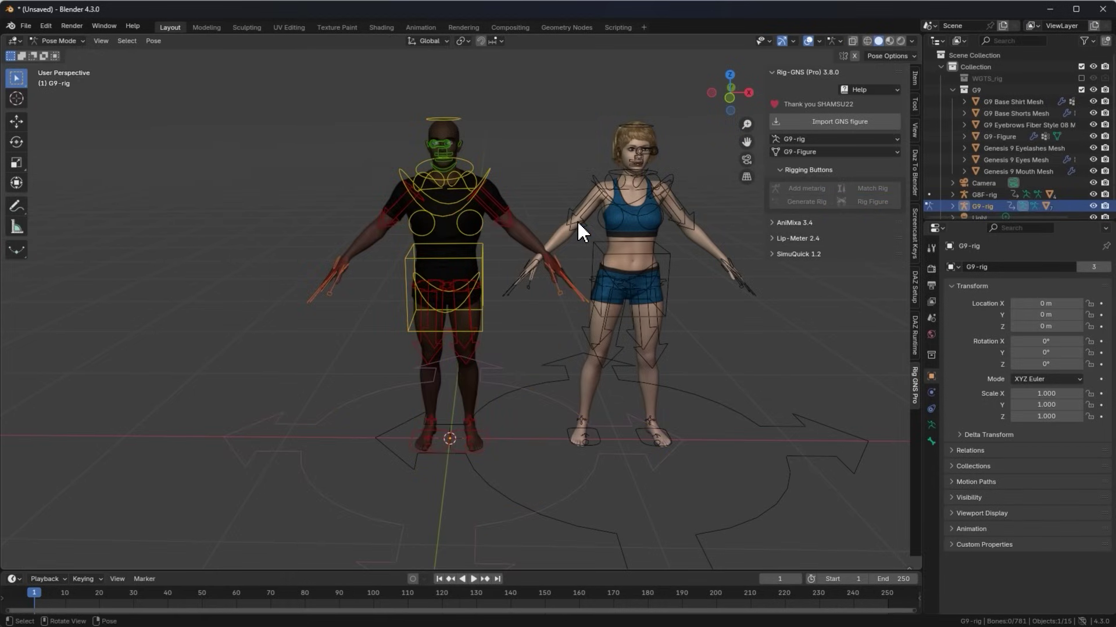
In Object Mode, move G9-rig 1 m left along X (X -1).
key("ctrl+Tab")
left_click(510, 230)
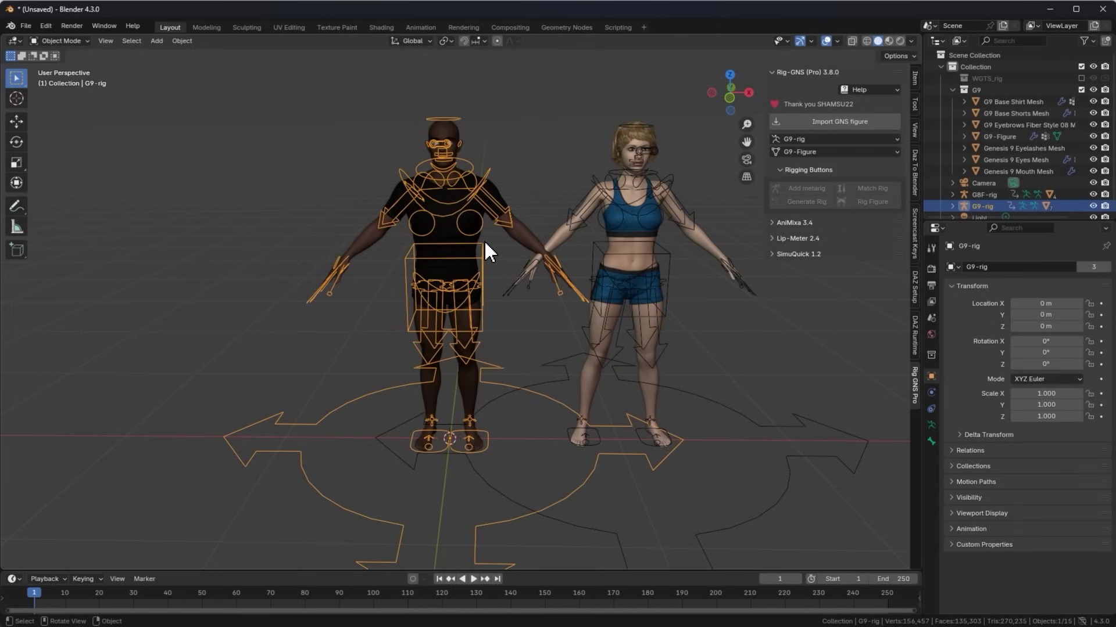
key("g")
type("x")
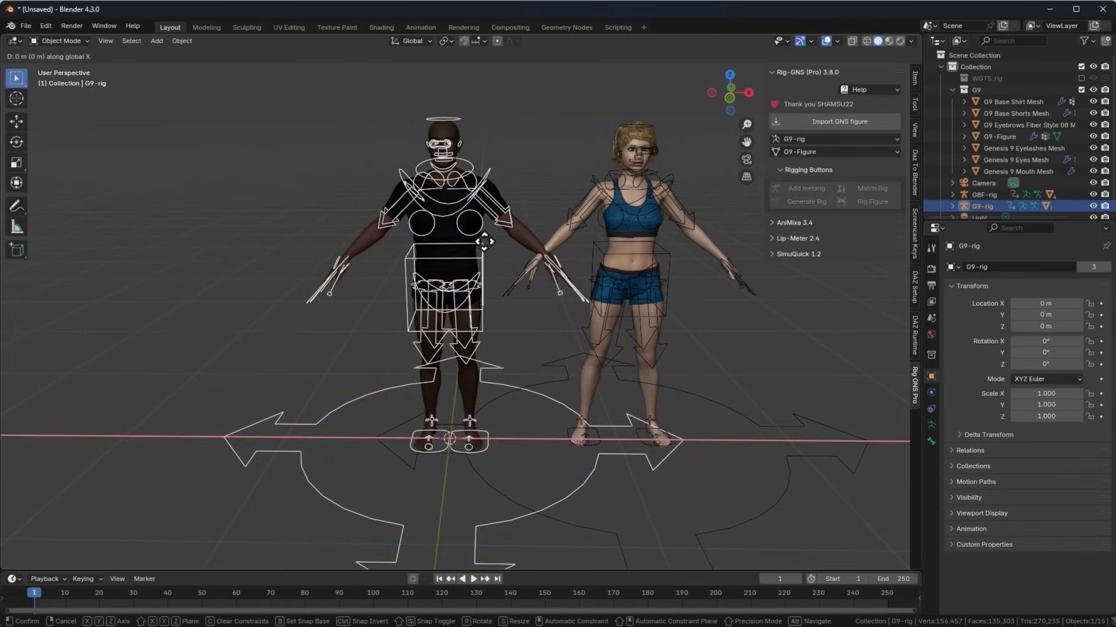
type("-1")
key("Return")
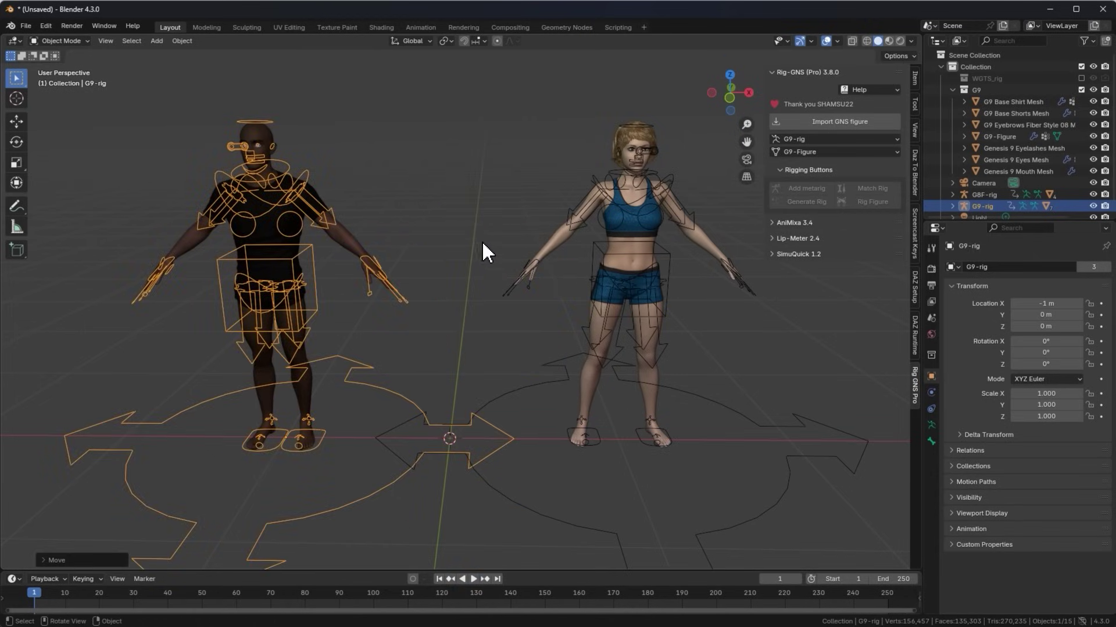
Collapse the Rig-GNS Pro panel and expand AniMixa 3.4.
middle_click_drag(481, 240, 483, 249)
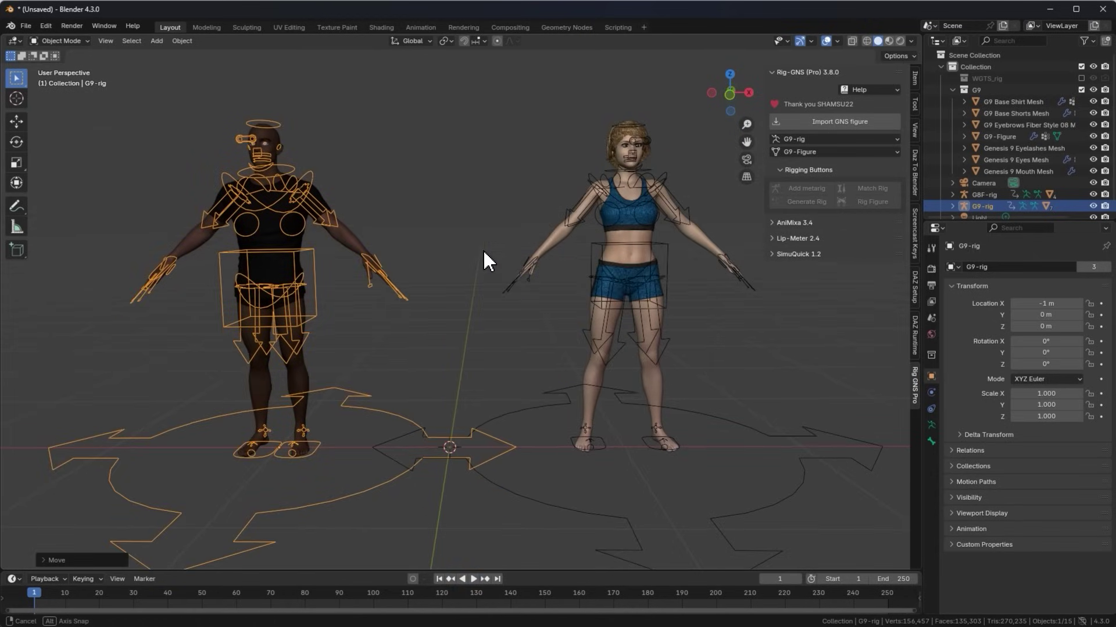
left_click(803, 75)
left_click(800, 87)
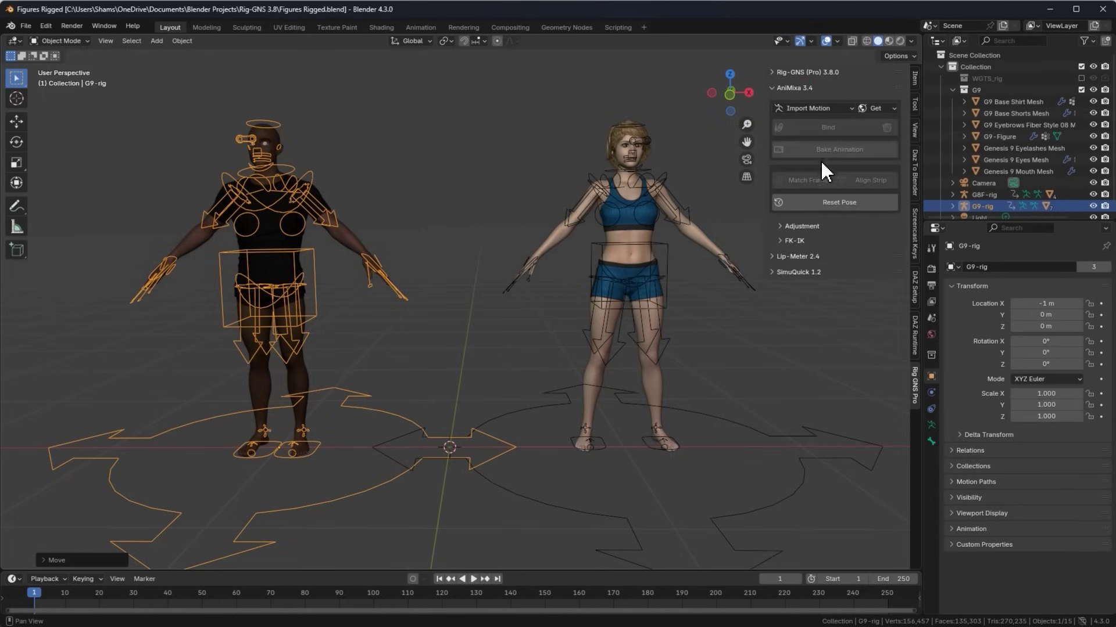
Briefly peek at the Adjustment and FK-IK options, then choose Get Mixamo from the Get dropdown.
left_click(791, 222)
left_click(791, 221)
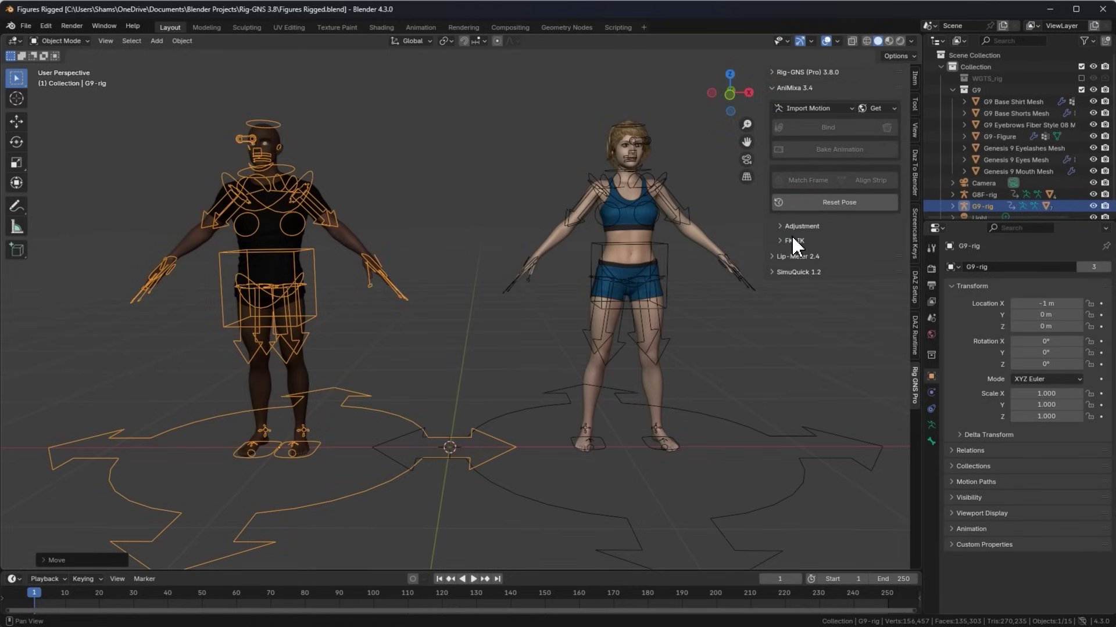
left_click(792, 239)
left_click(792, 239)
left_click(814, 103)
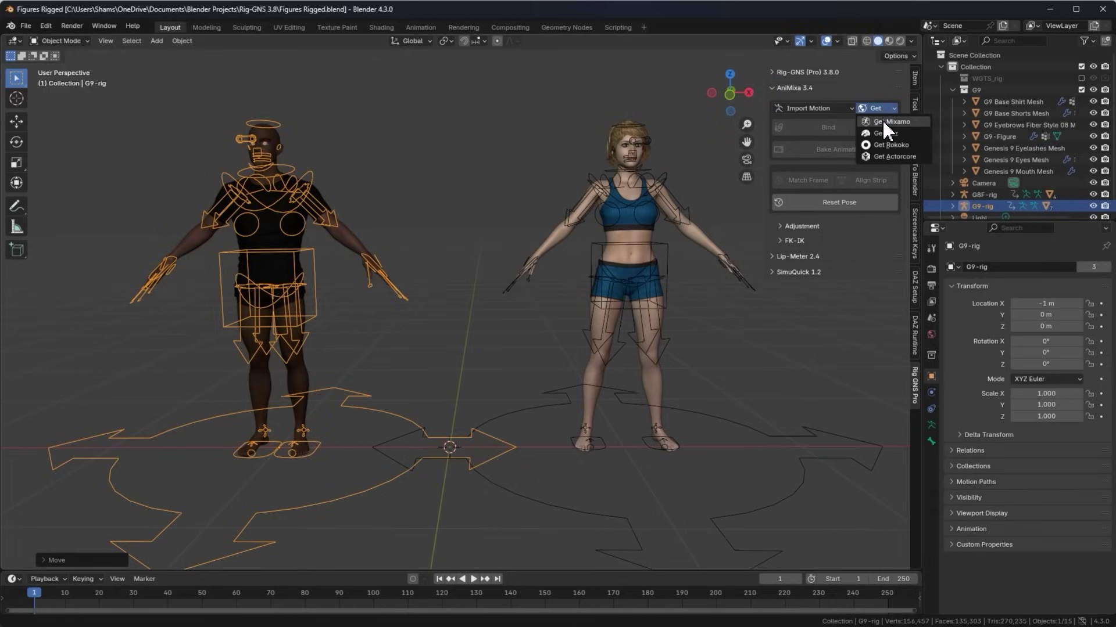
left_click(882, 120)
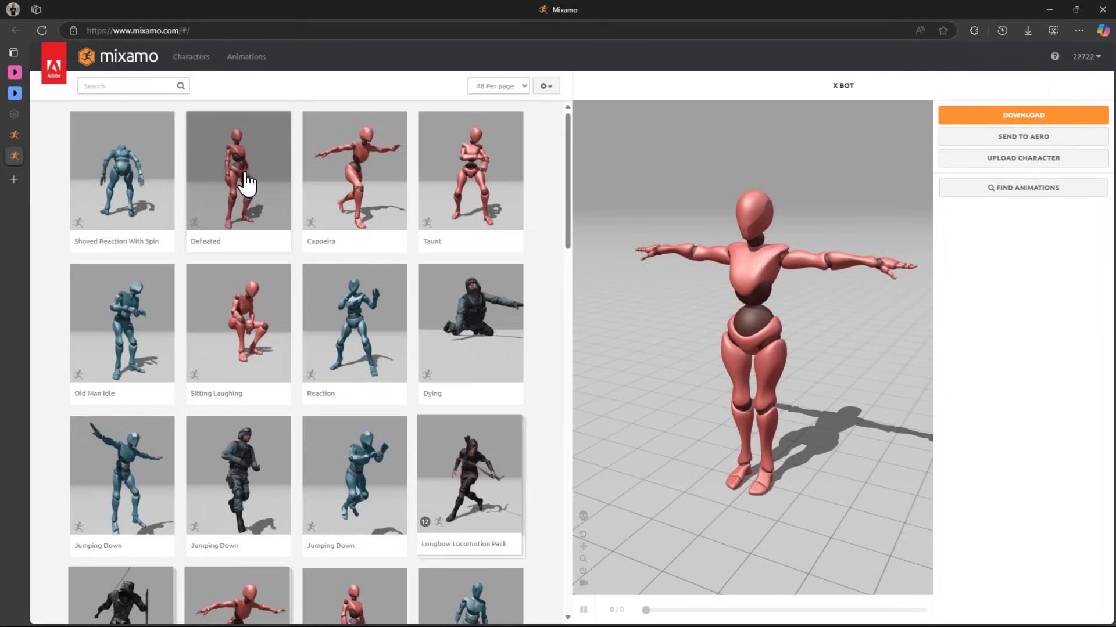
Search 'running' and download the Running animation In Place, Without Skin.
left_click(160, 86)
type("runn")
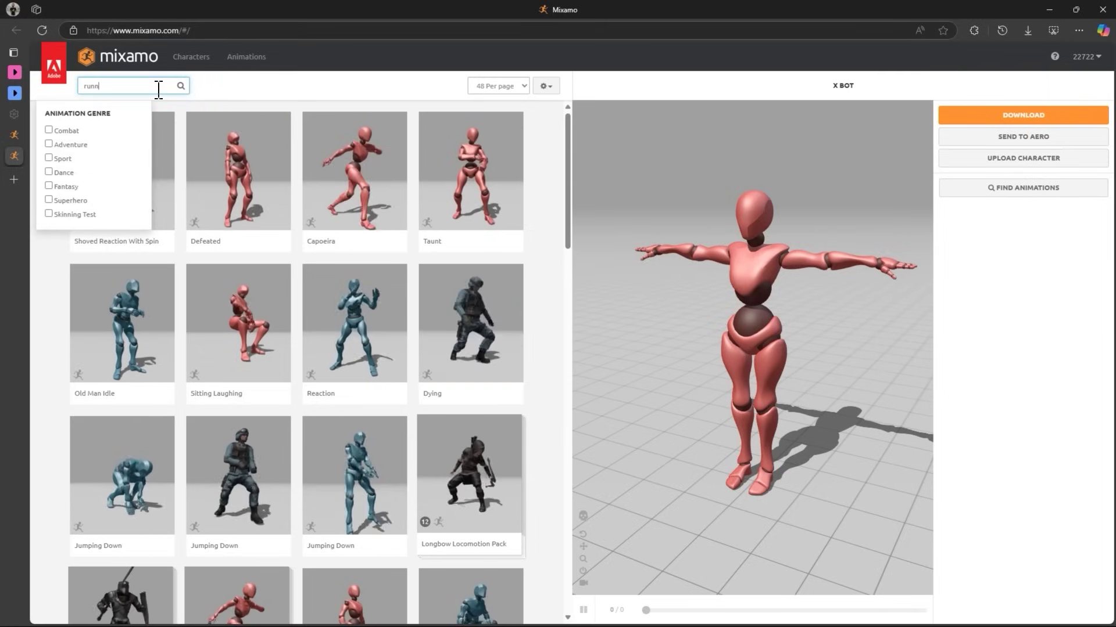
type("ing")
key("Return")
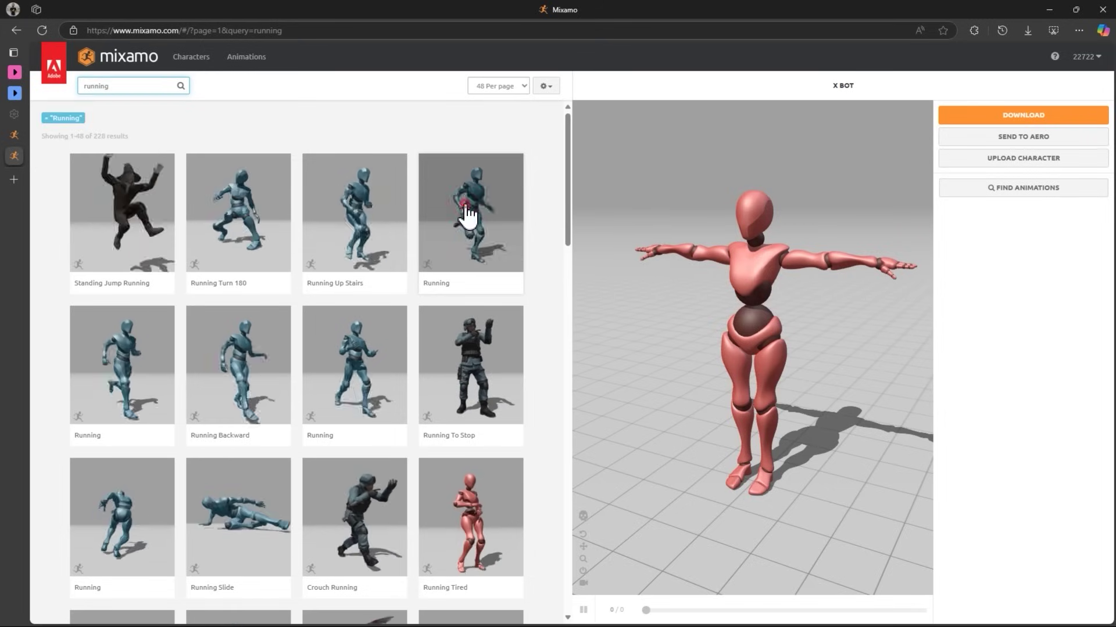
left_click(466, 215)
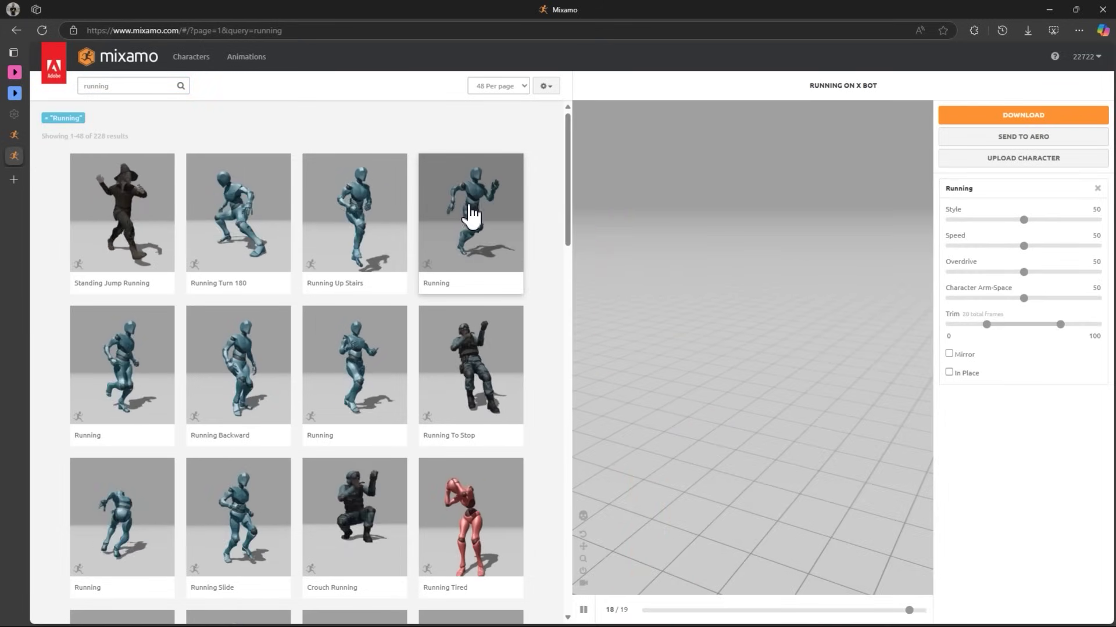
left_click(949, 372)
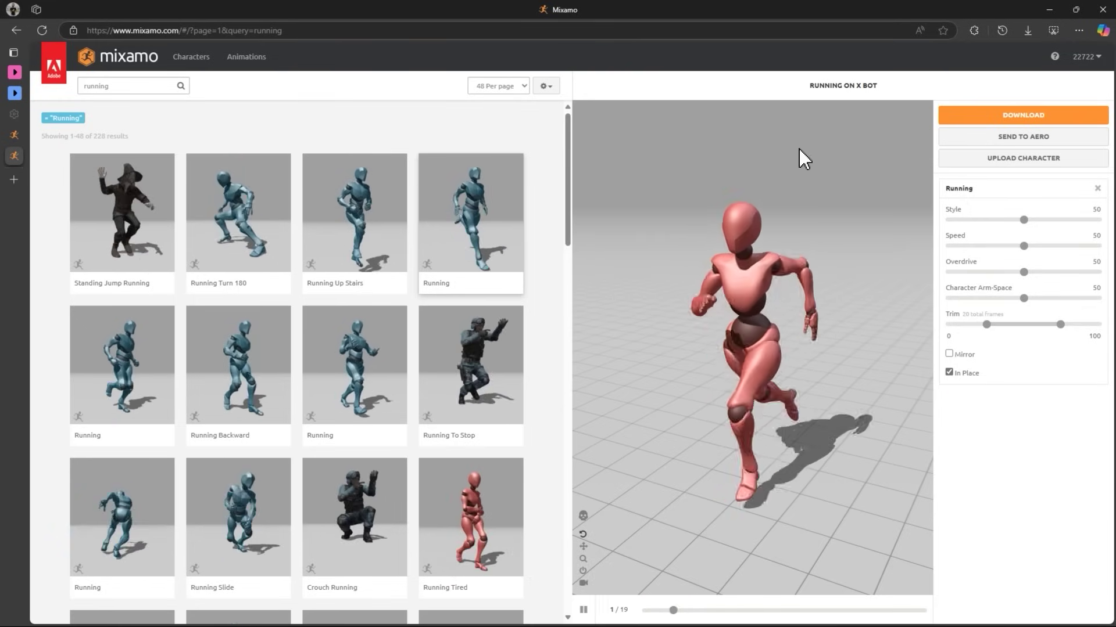
left_click(1002, 115)
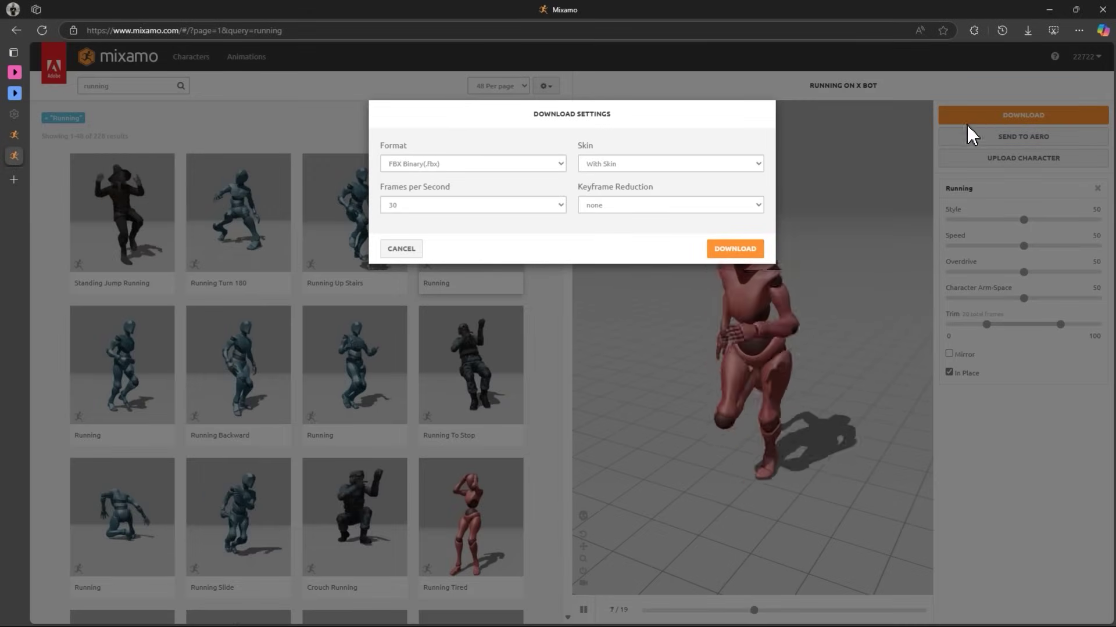
left_click(667, 163)
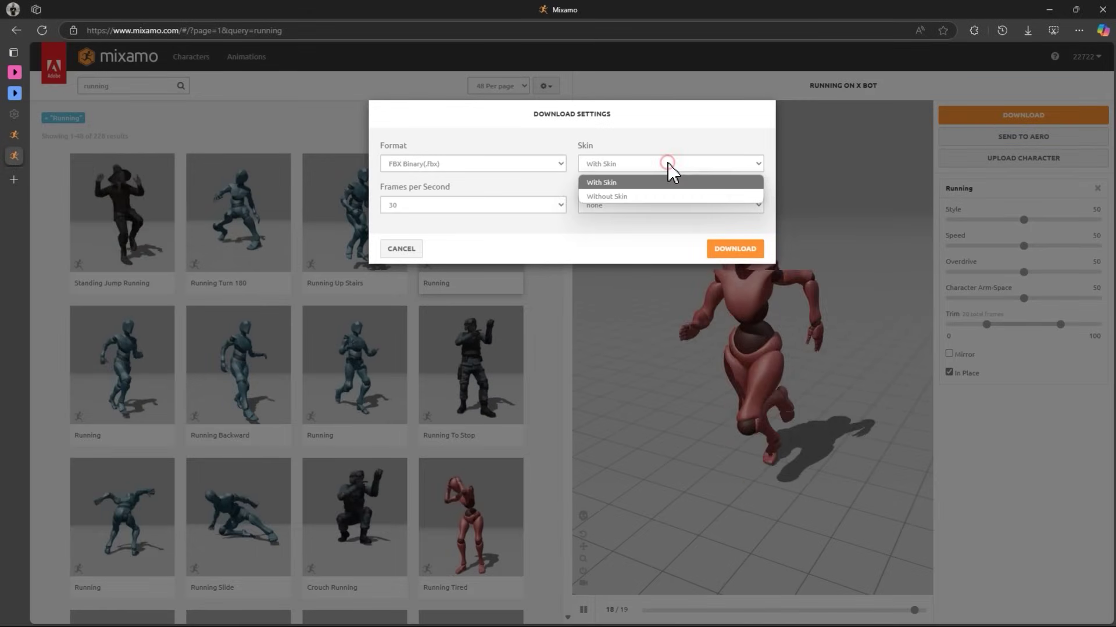
left_click(625, 196)
left_click(735, 248)
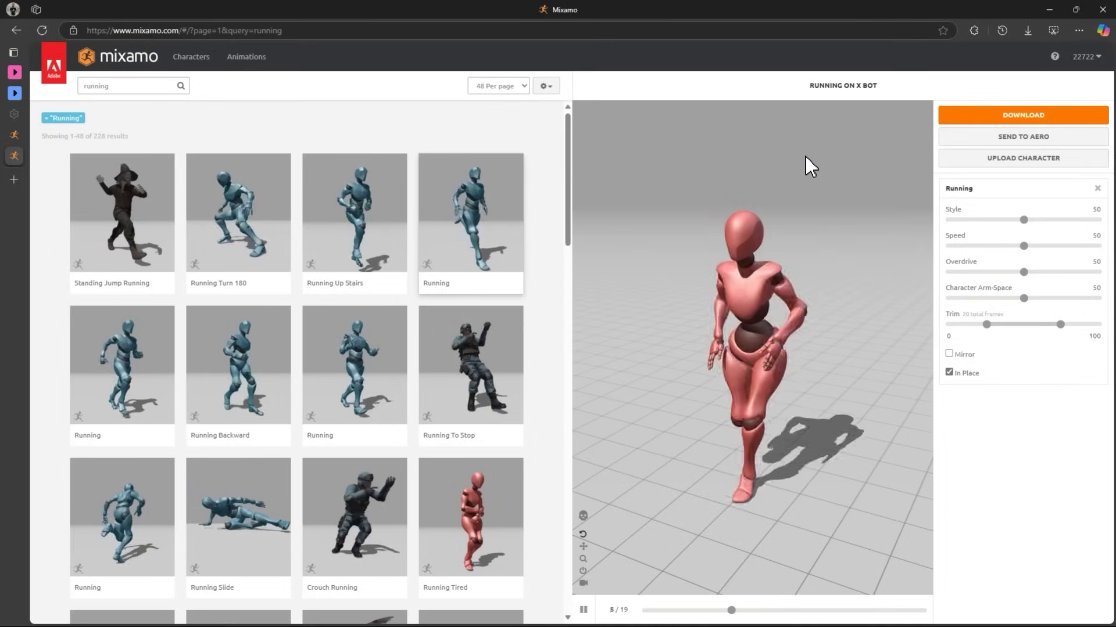
Select the Running Slide animation and download it.
left_click(247, 196)
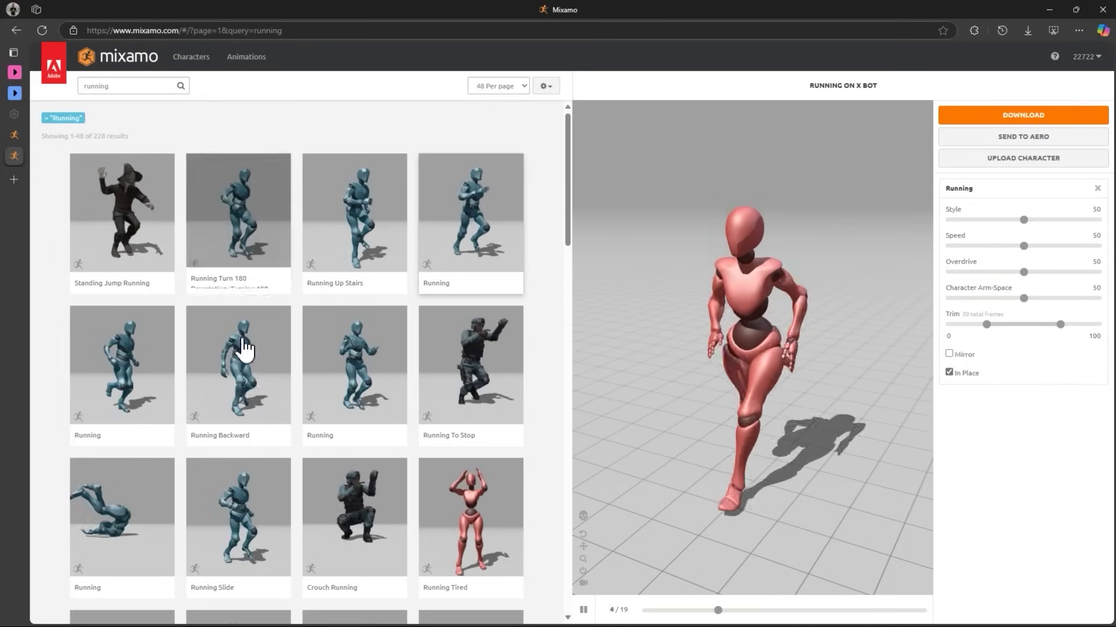
left_click(220, 514)
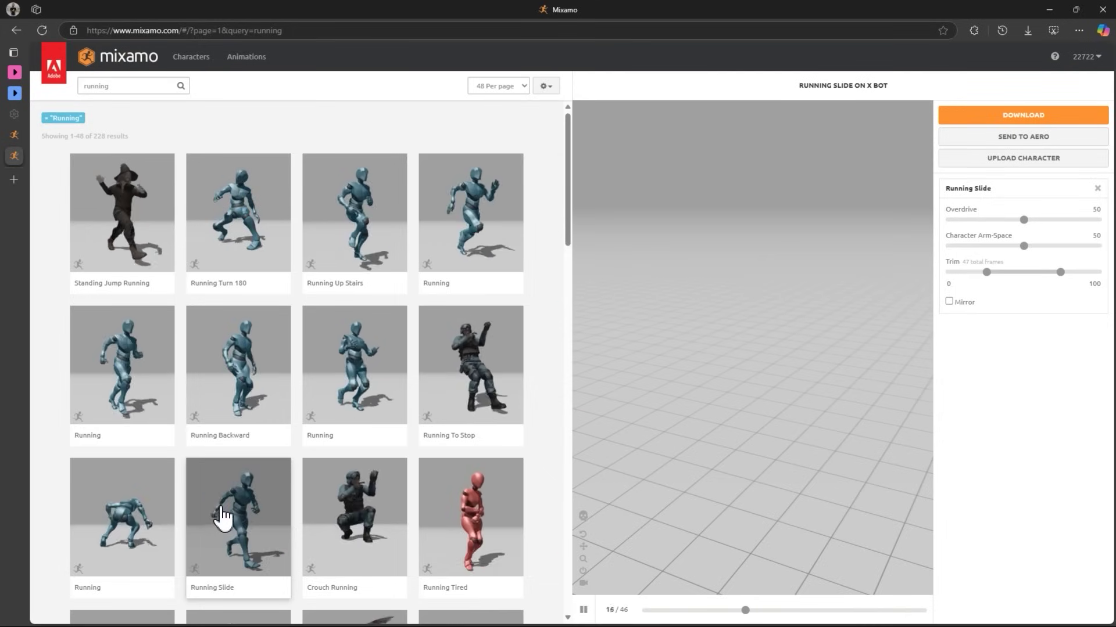
left_click(1004, 118)
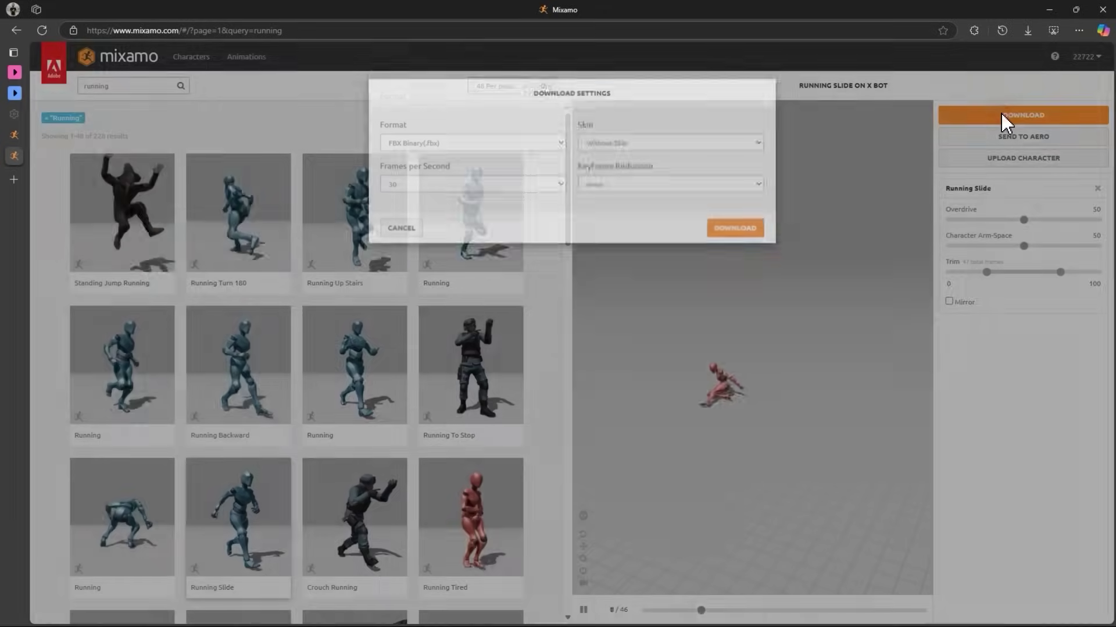
left_click(736, 250)
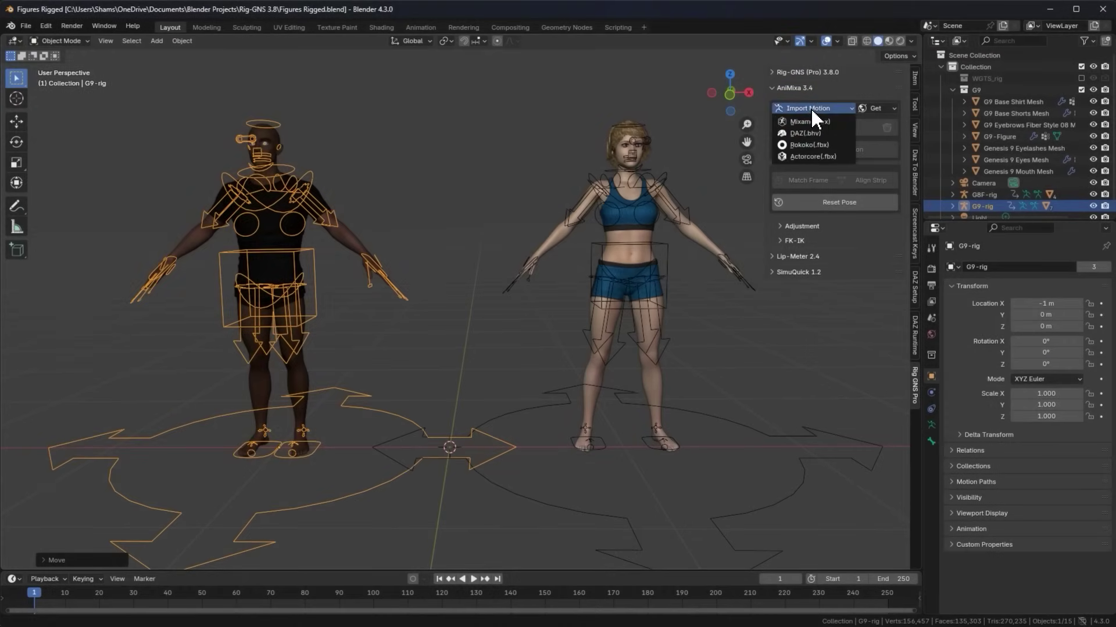
Import Running.fbx from the Downloads folder via Import Motion > Mixamo.
left_click(810, 120)
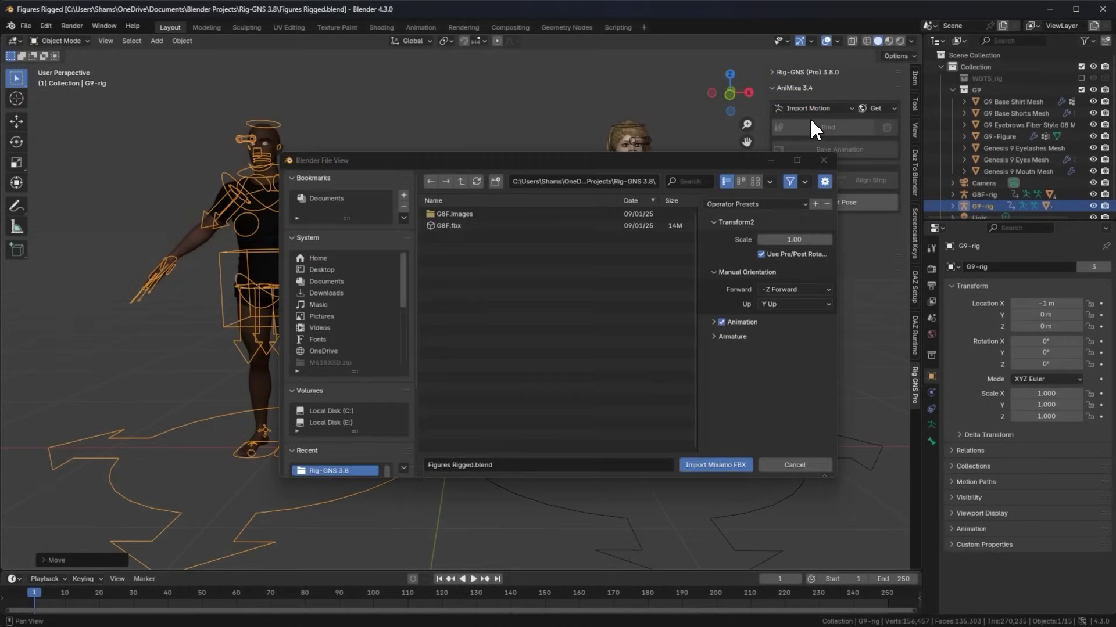
left_click(324, 293)
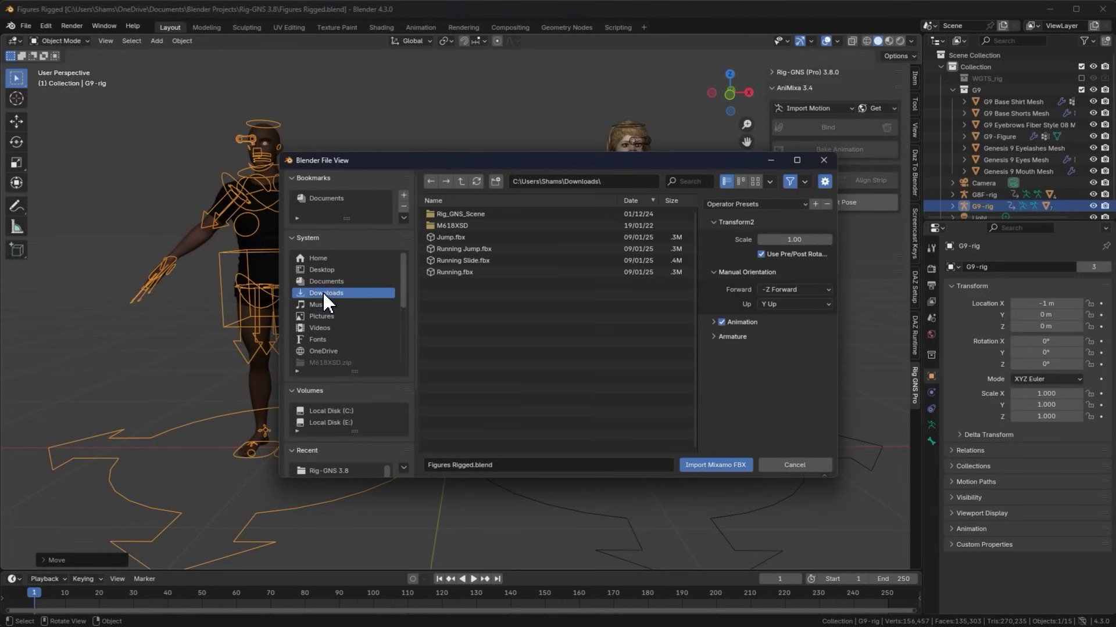
left_click(484, 277)
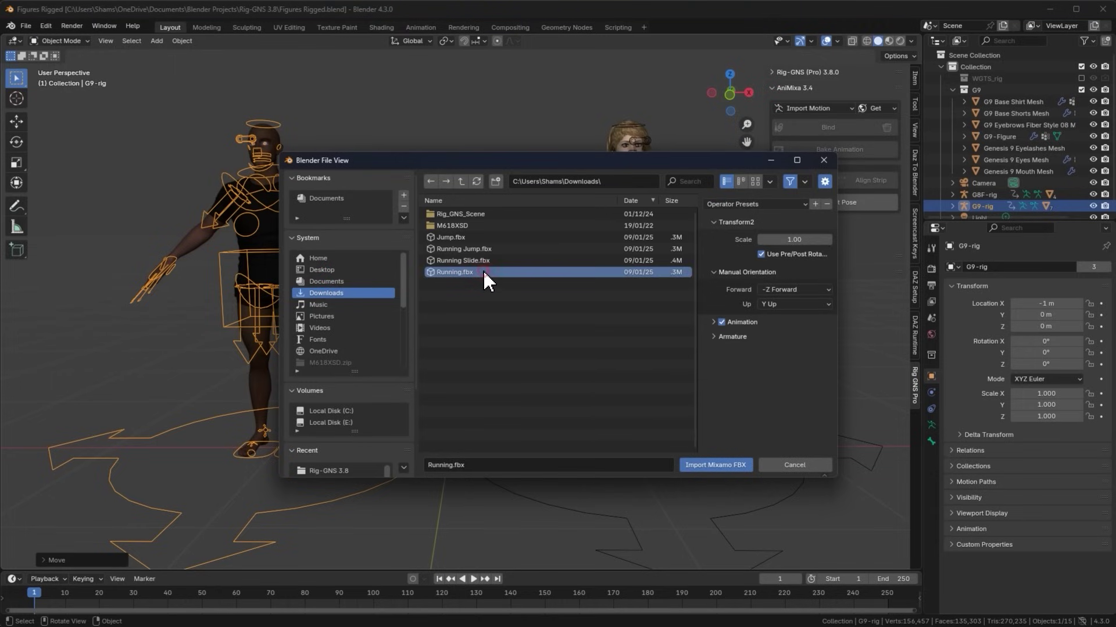
left_click(695, 456)
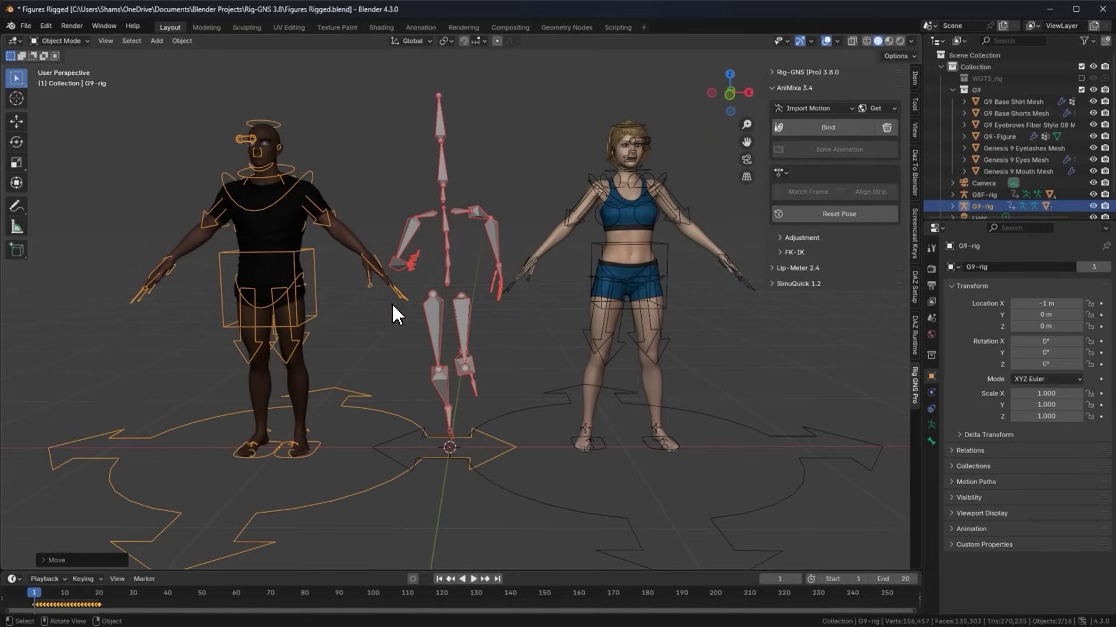
left_click(842, 130)
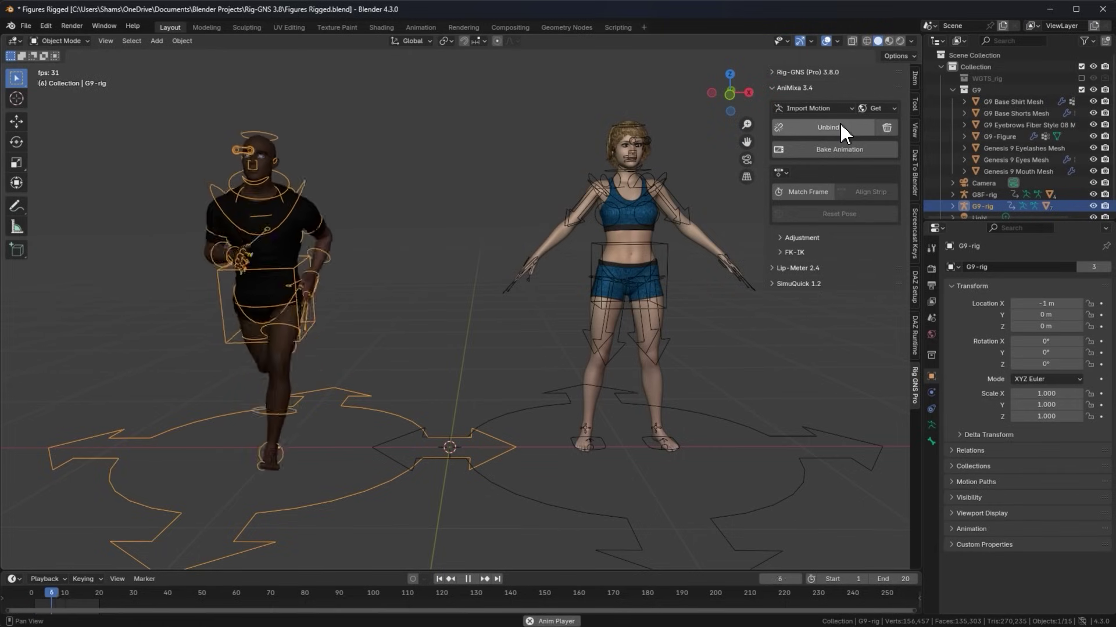
left_click(838, 123)
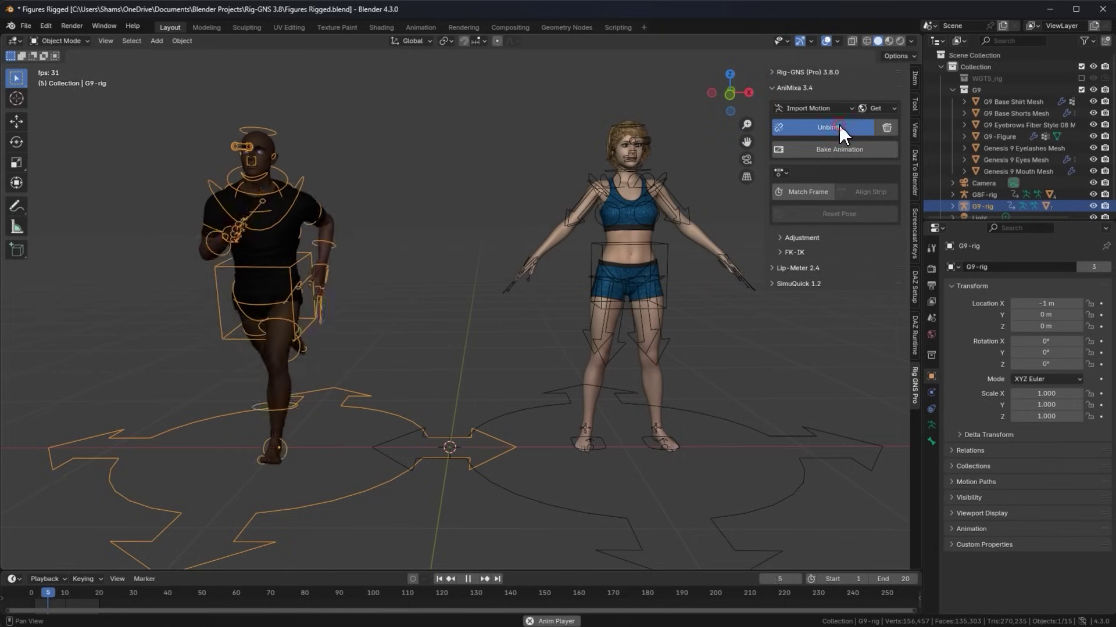
Select G8F-rig, bind the Running motion to it, and expand the Adjustment section.
left_click(668, 241)
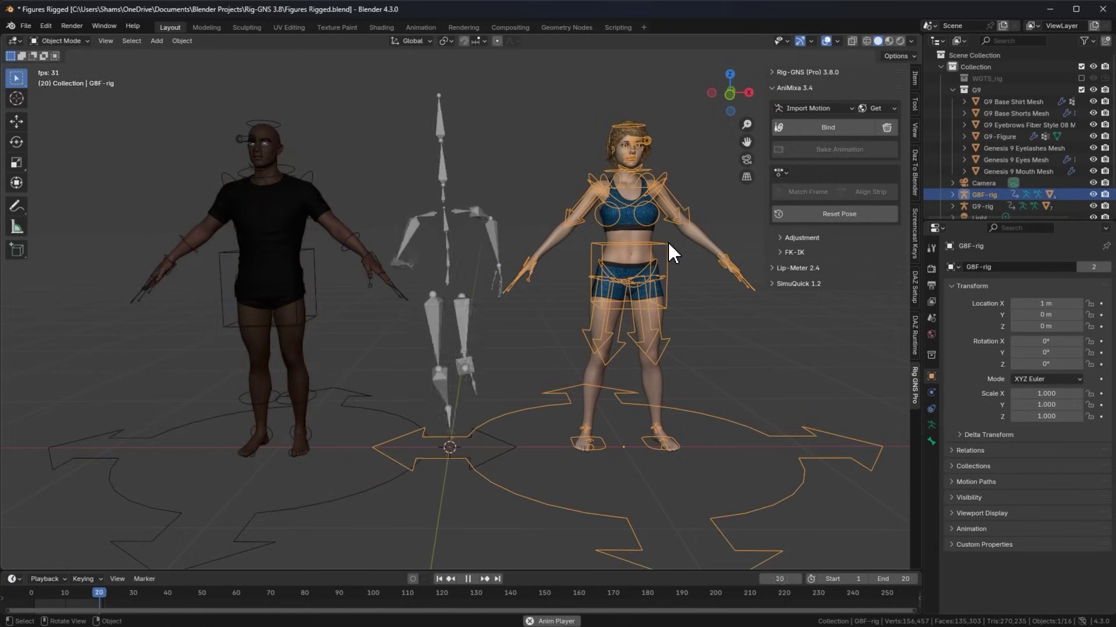
left_click(811, 126)
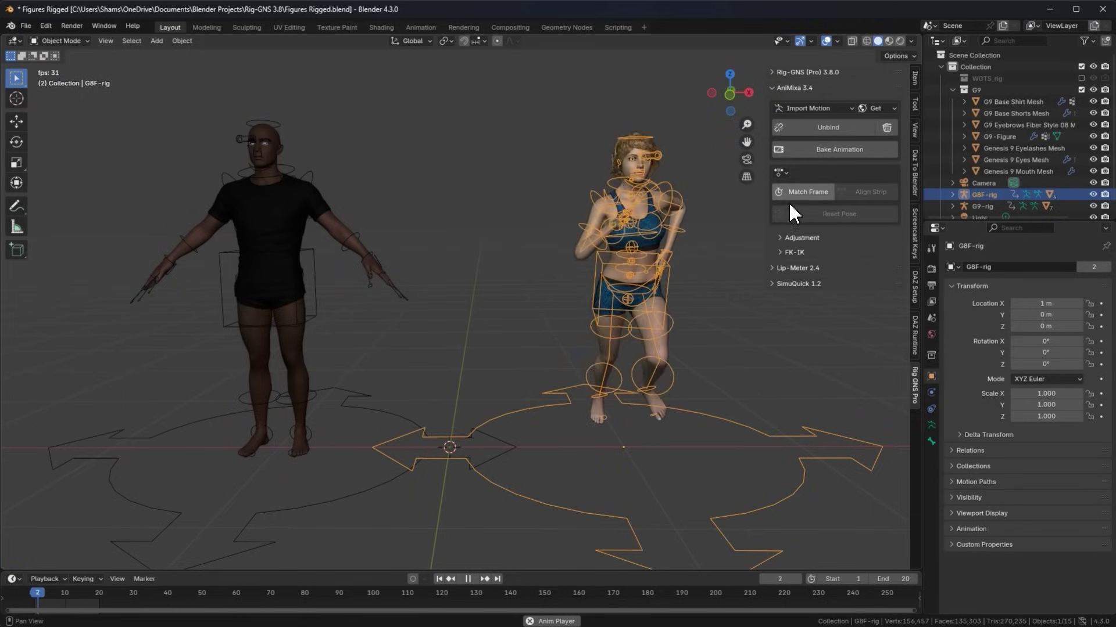
left_click(791, 240)
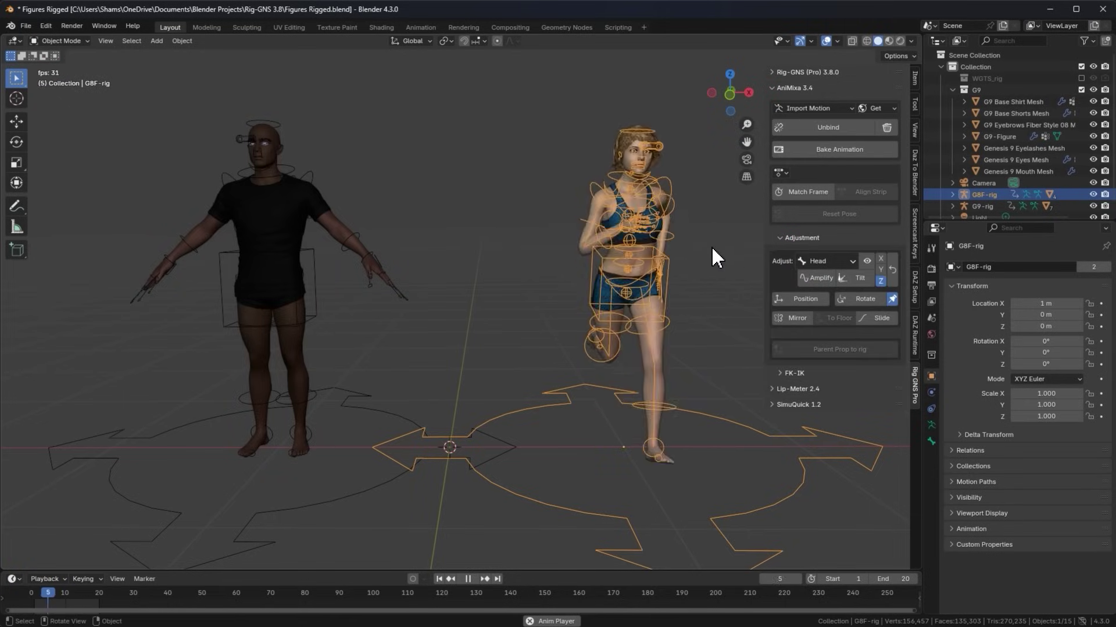
Set the adjusted body part to Thigh, restricted to the X axis.
middle_click_drag(711, 247, 594, 242)
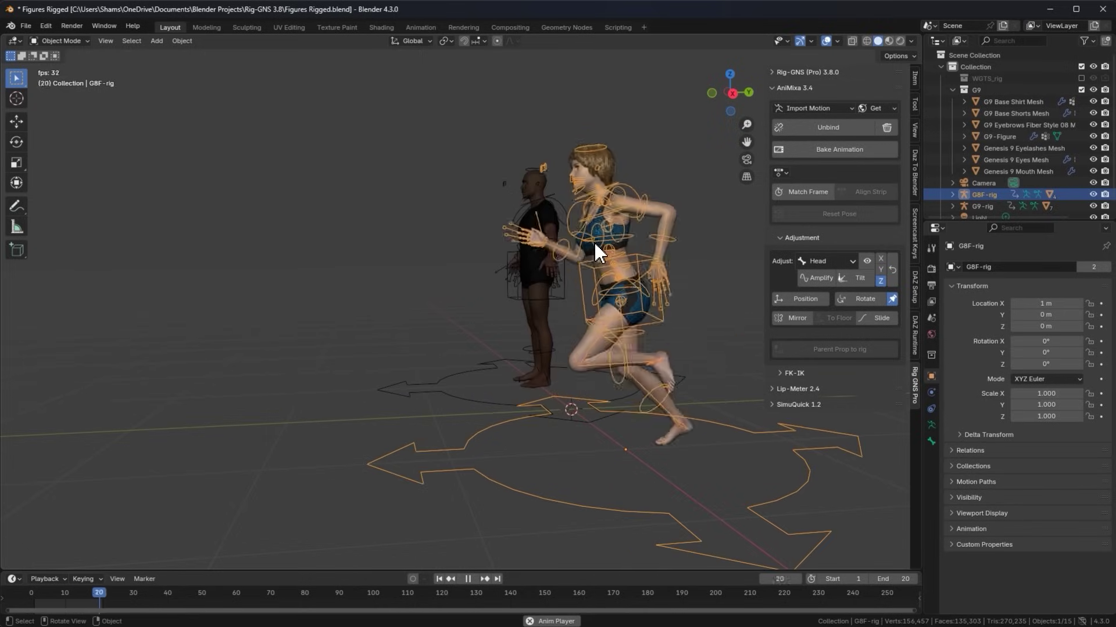
left_click(826, 261)
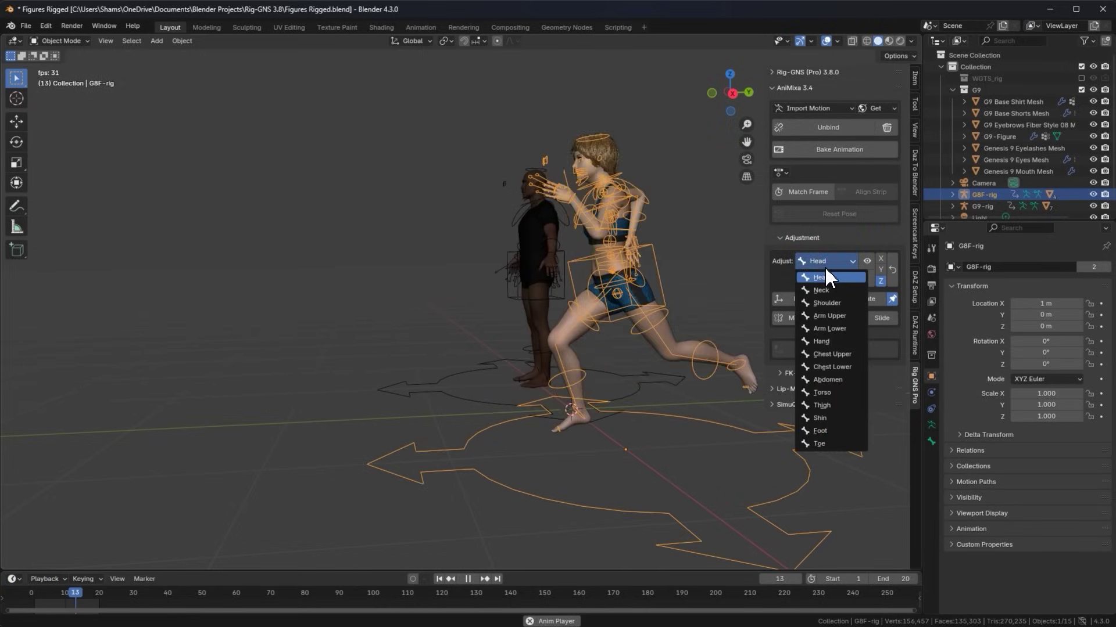
left_click(827, 399)
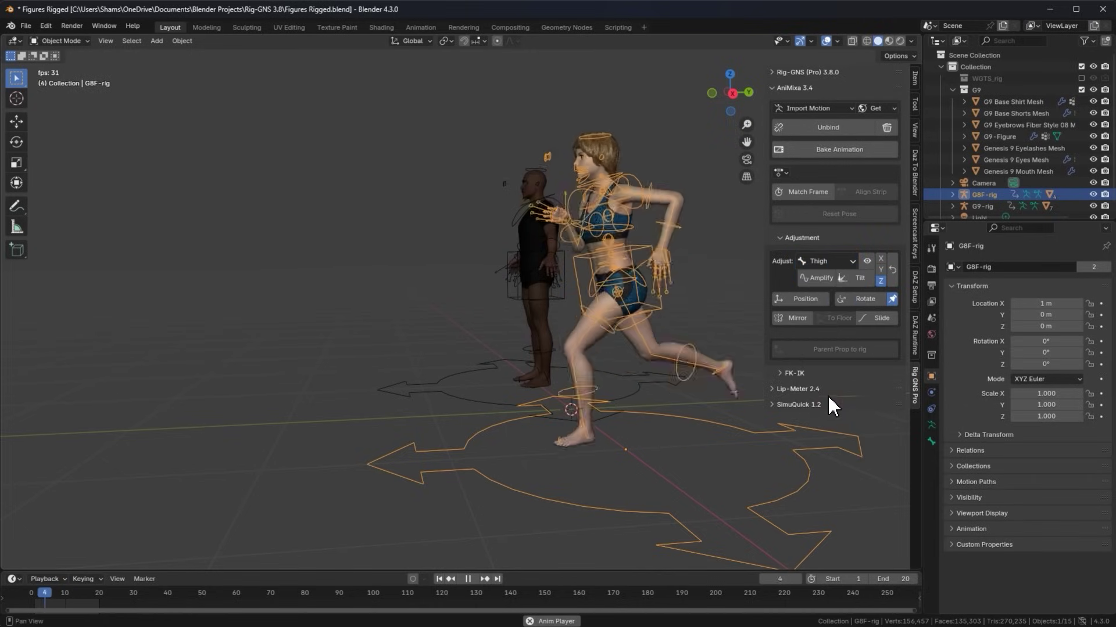
middle_click_drag(660, 246, 724, 247)
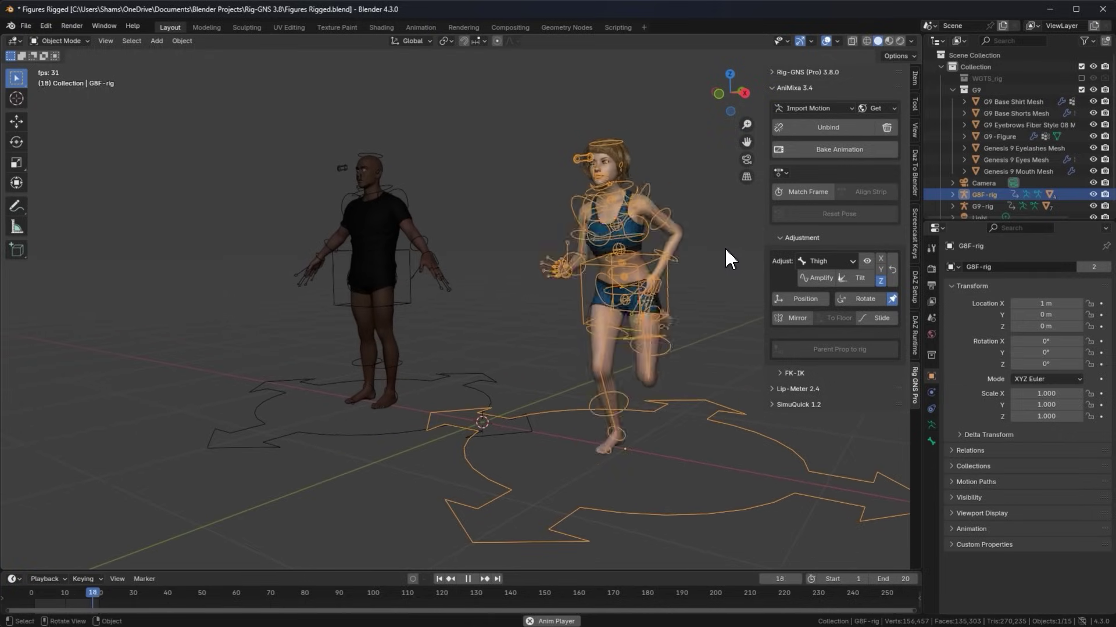
left_click(827, 281)
mouse_move(843, 174)
middle_mouse_down()
mouse_move(624, 229)
mouse_move(577, 222)
middle_mouse_up()
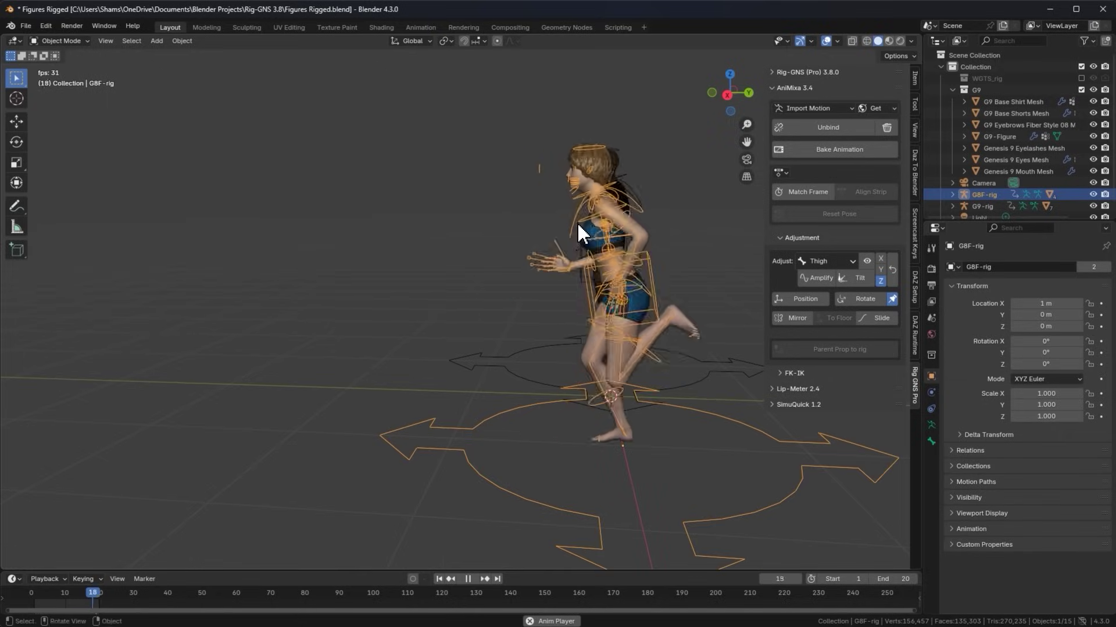
left_click(880, 259)
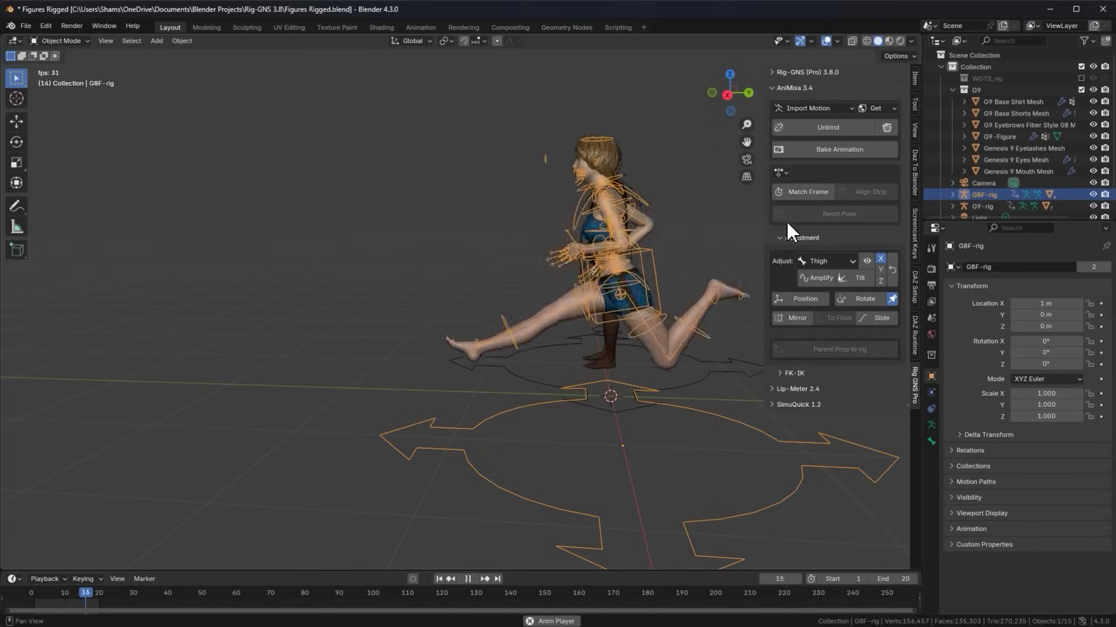
scroll(529, 272, "down", 1)
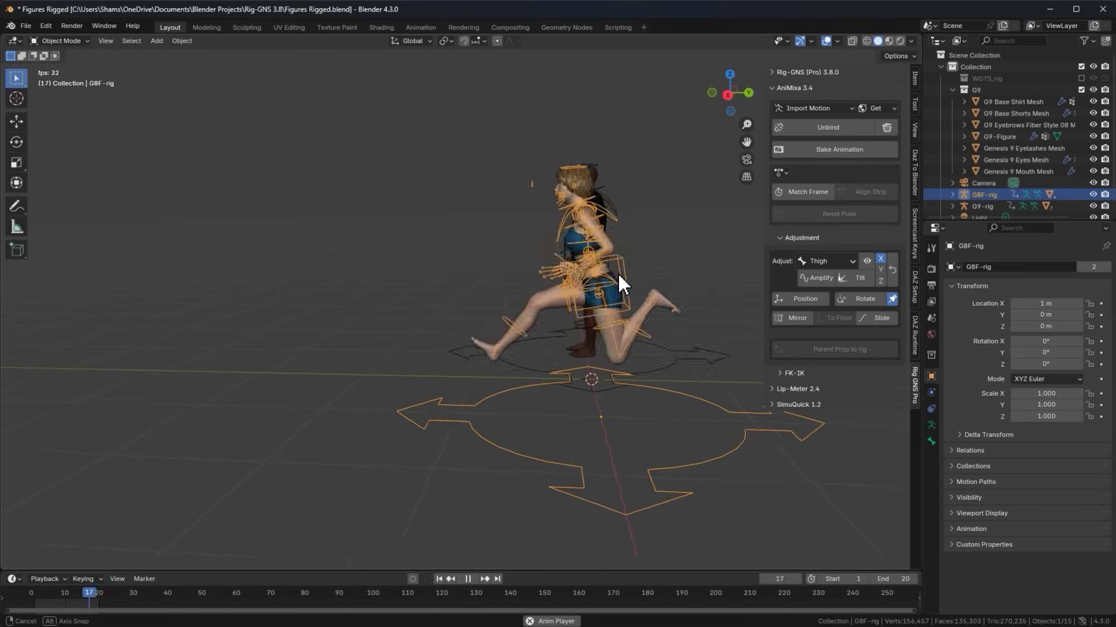
Switch the adjusted body part from Thigh to Shin.
mouse_move(618, 273)
middle_mouse_down()
mouse_move(641, 274)
mouse_move(624, 278)
middle_mouse_up()
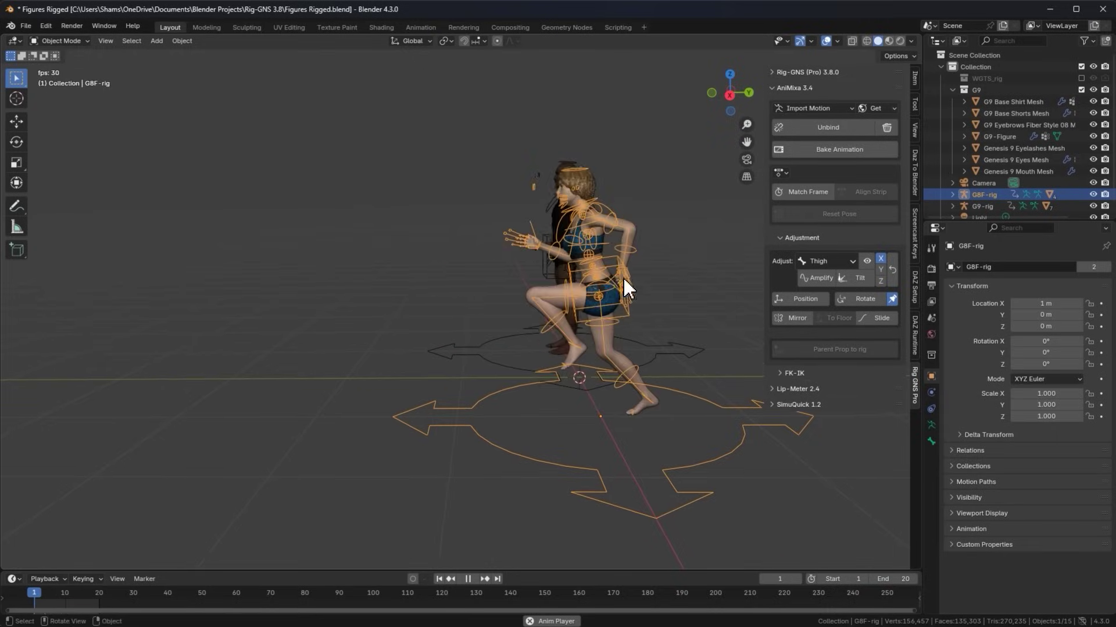
left_click(802, 261)
left_click(841, 399)
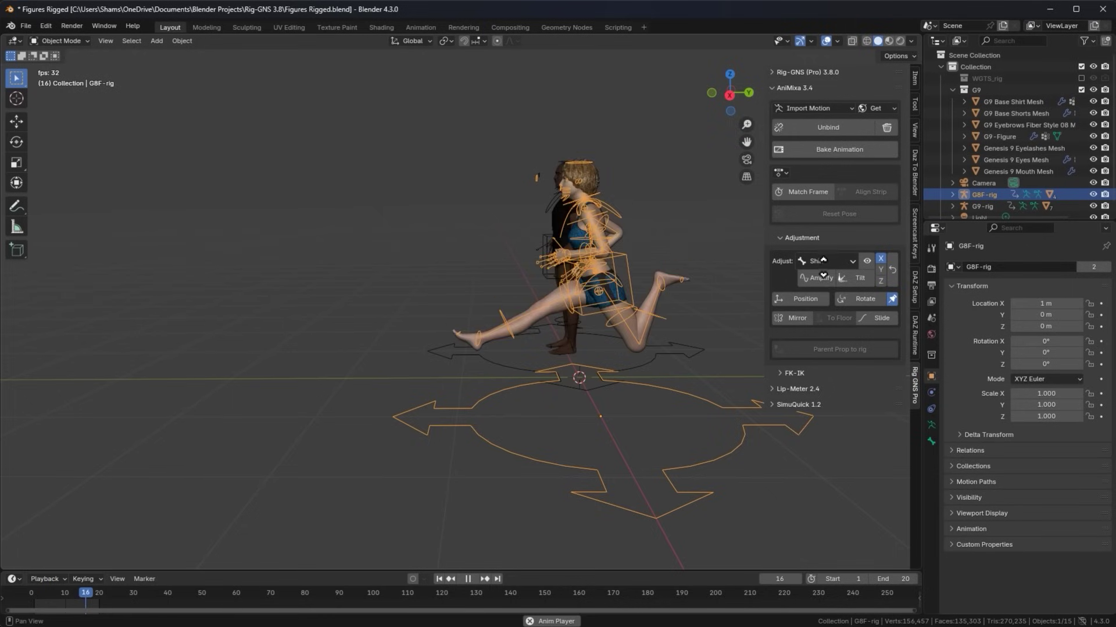
mouse_move(500, 270)
middle_mouse_down()
mouse_move(567, 288)
mouse_move(616, 276)
mouse_move(589, 281)
mouse_move(611, 292)
mouse_move(577, 281)
mouse_move(597, 285)
middle_mouse_up()
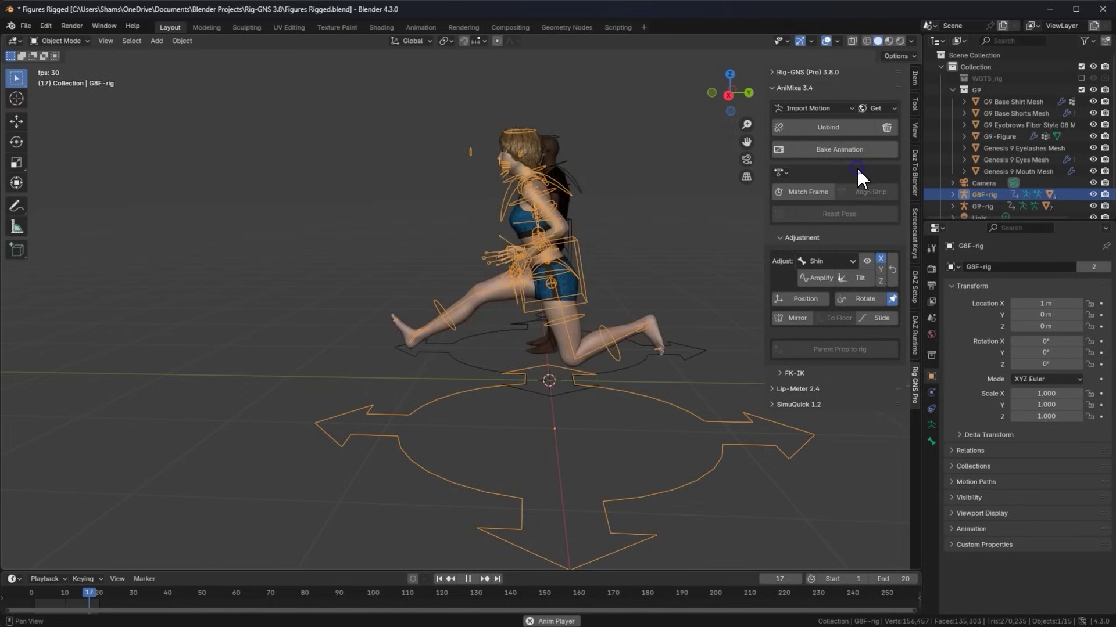
Set Adjust to Thigh and enable the Z axis button.
left_click(839, 262)
left_click(833, 409)
middle_click_drag(751, 366, 748, 300)
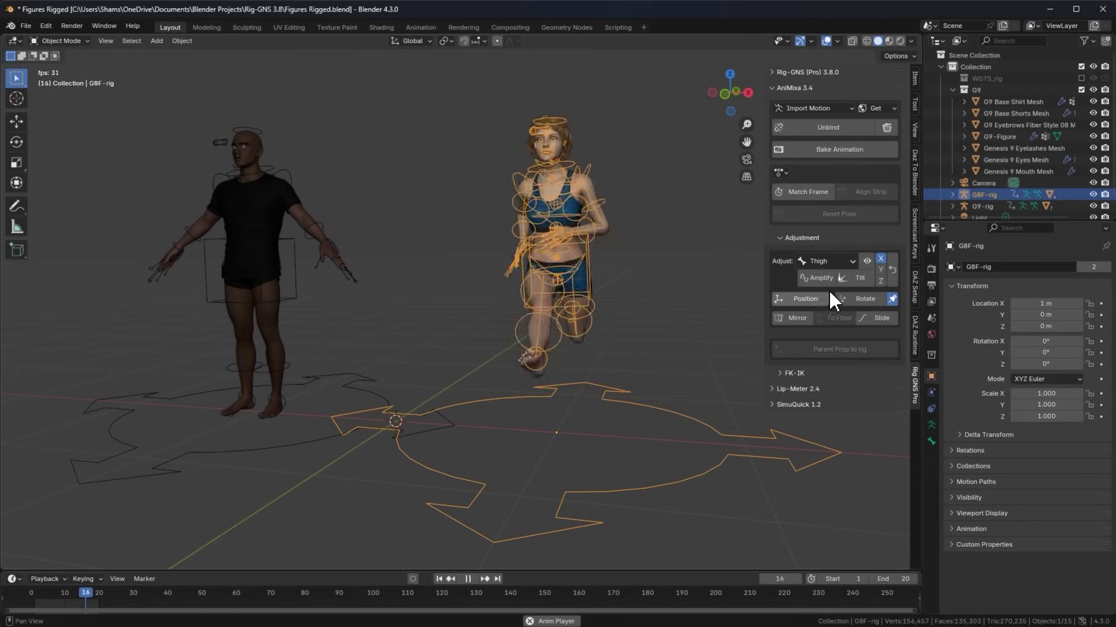
left_click(878, 280)
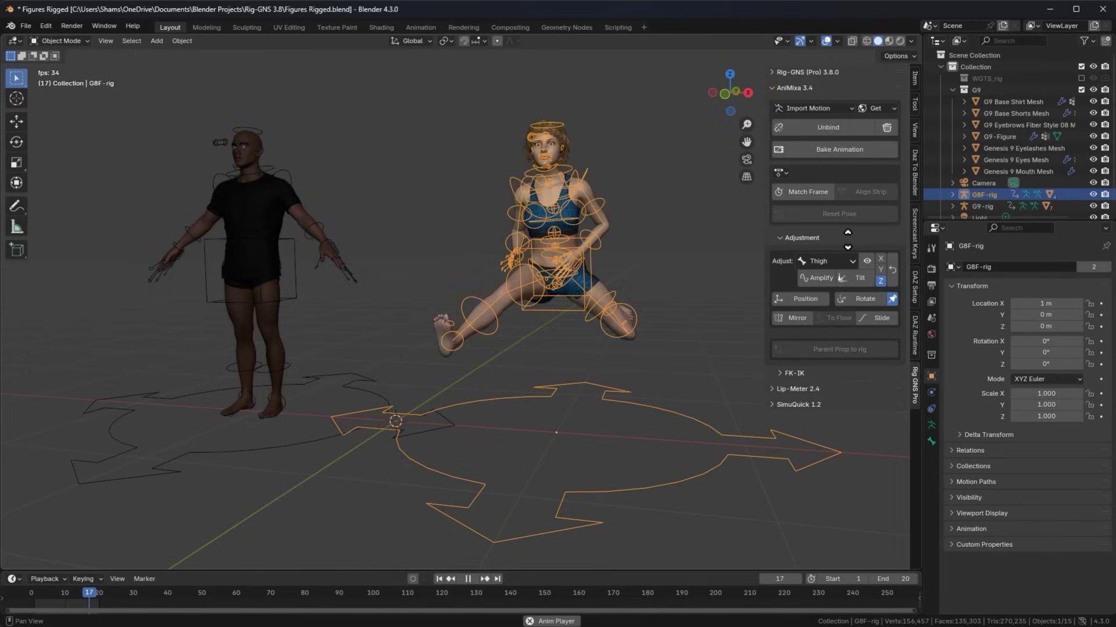
mouse_move(730, 288)
middle_mouse_down()
mouse_move(672, 281)
mouse_move(689, 291)
middle_mouse_up()
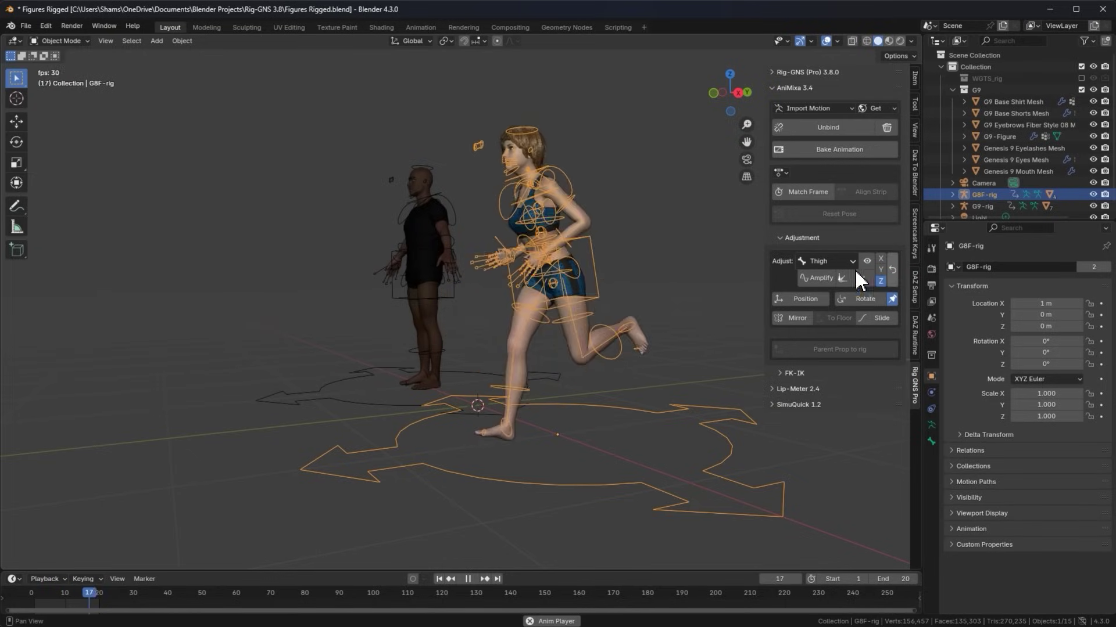
left_click(826, 259)
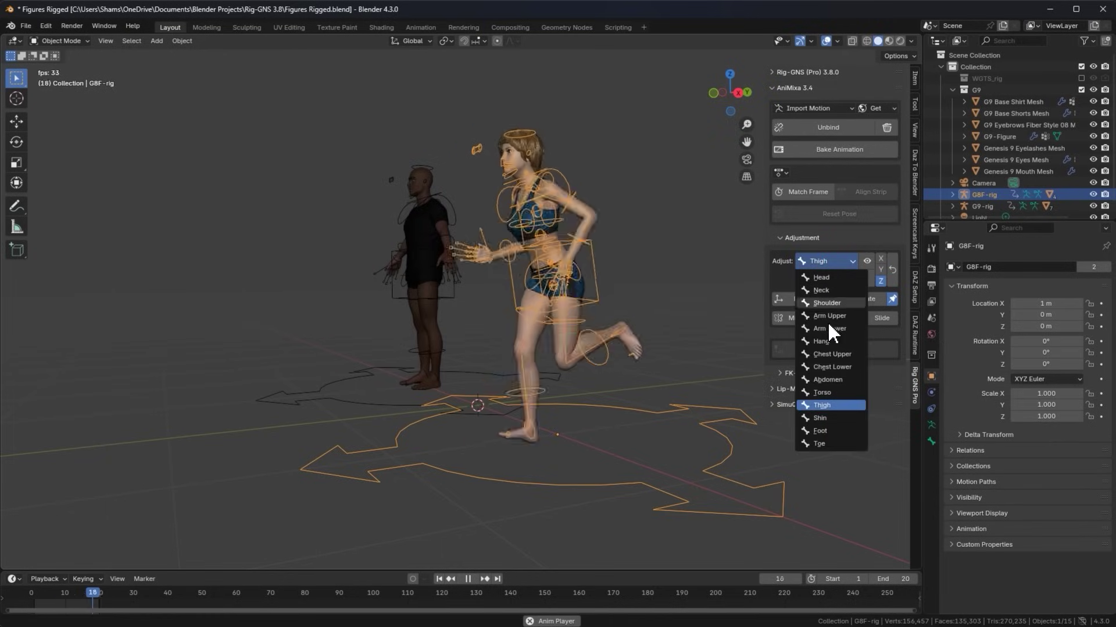
left_click(814, 417)
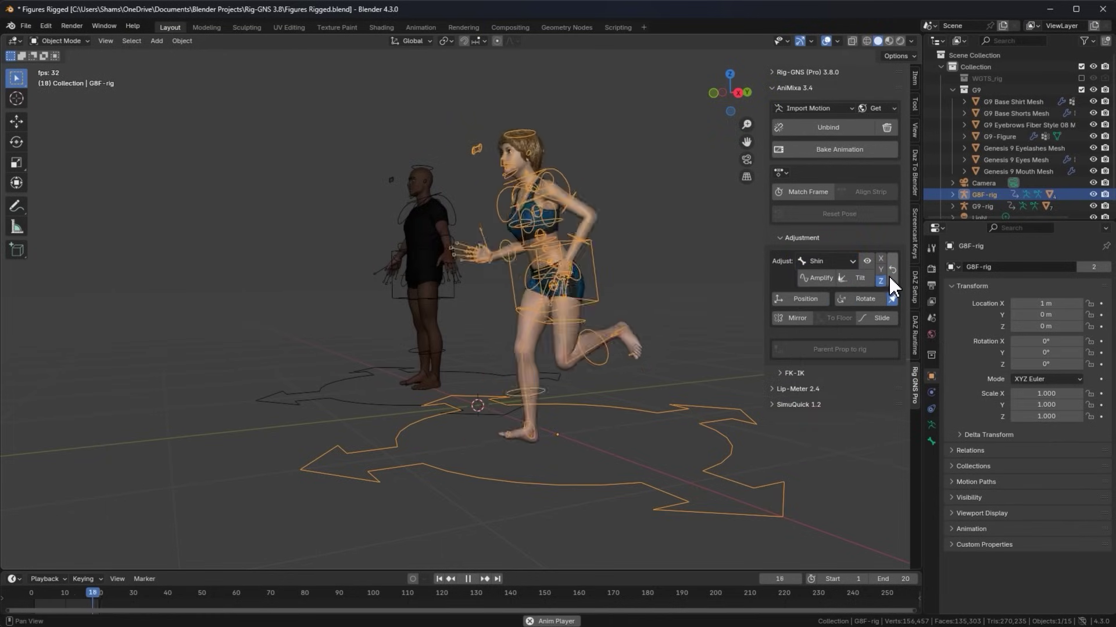
mouse_move(662, 284)
middle_mouse_down()
mouse_move(543, 261)
mouse_move(516, 270)
middle_mouse_up()
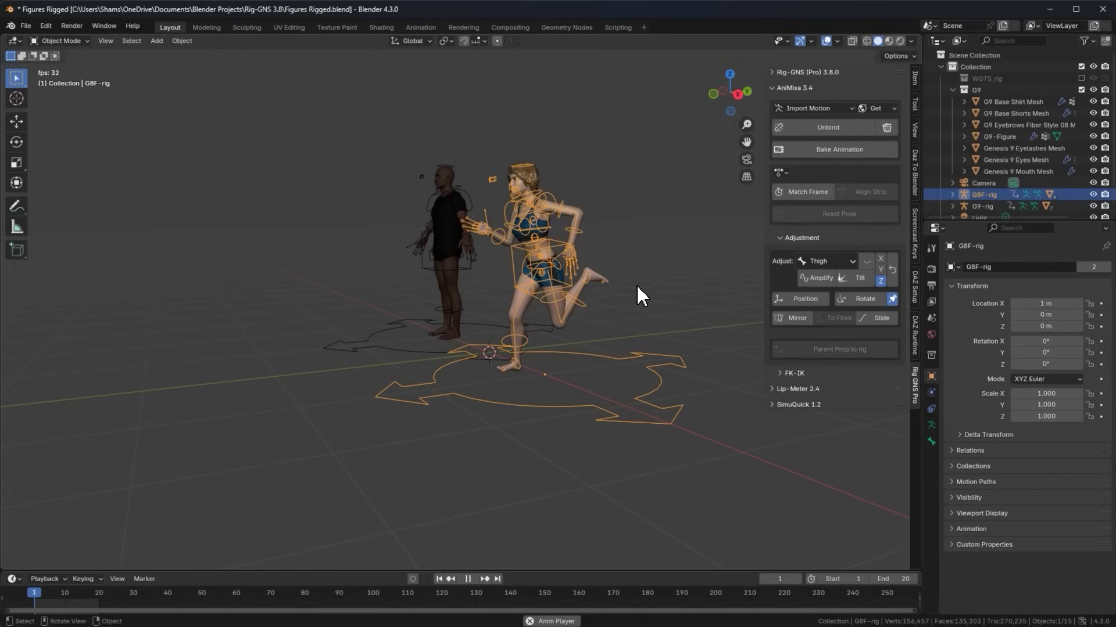
scroll(552, 284, "up", 3)
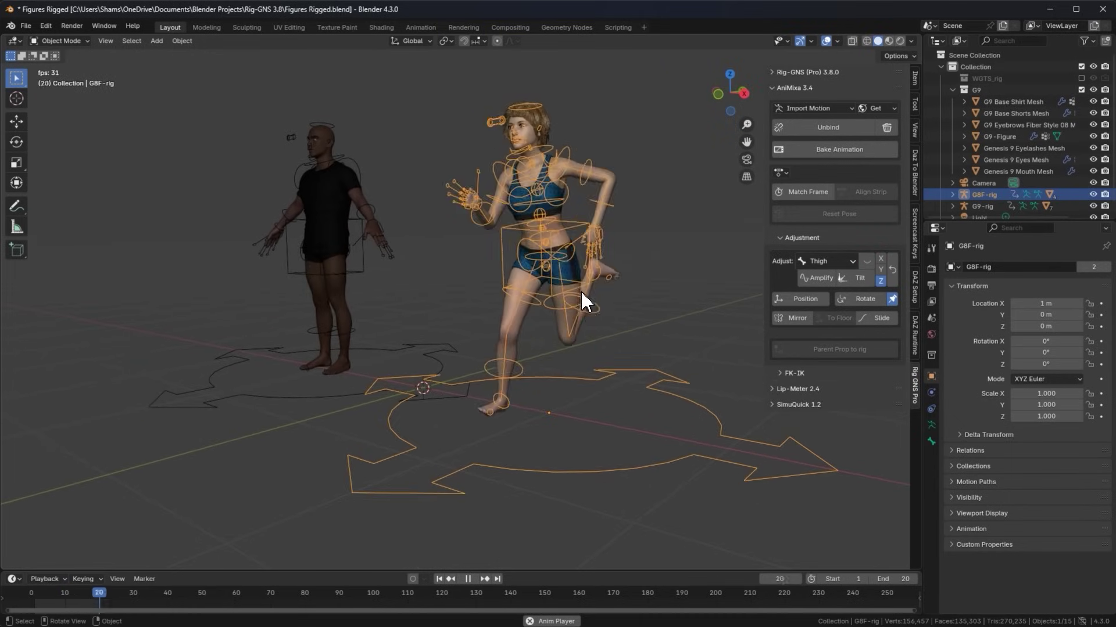
Switch Adjust to Shin, then back to Thigh, and re-enable it with the eye toggle.
mouse_move(581, 290)
middle_mouse_down()
mouse_move(517, 305)
mouse_move(549, 301)
middle_mouse_up()
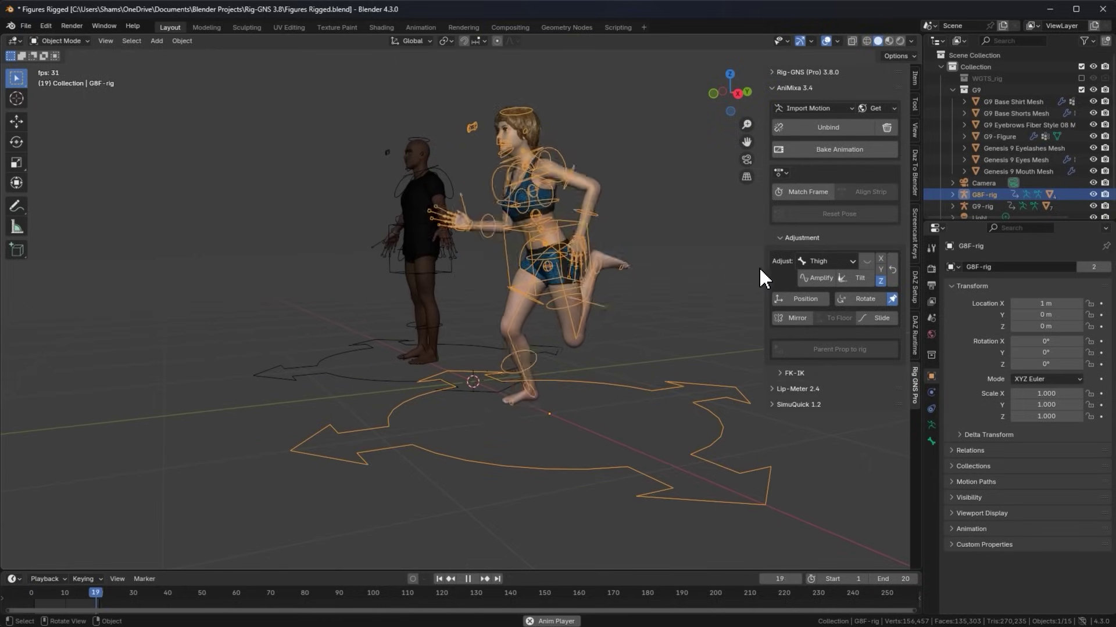
left_click(824, 260)
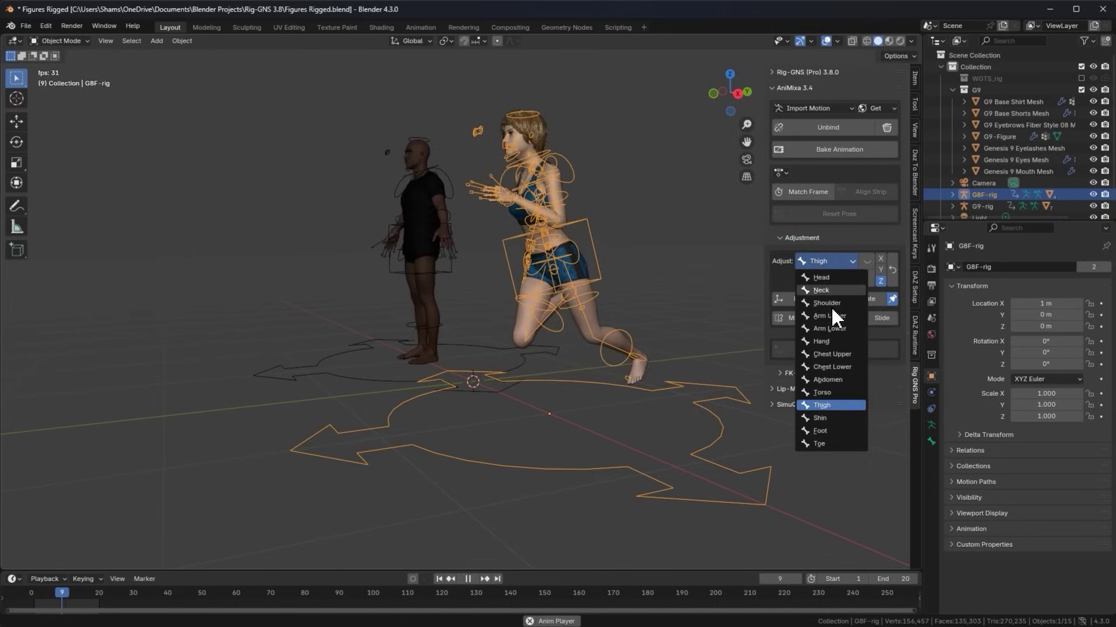
left_click(825, 418)
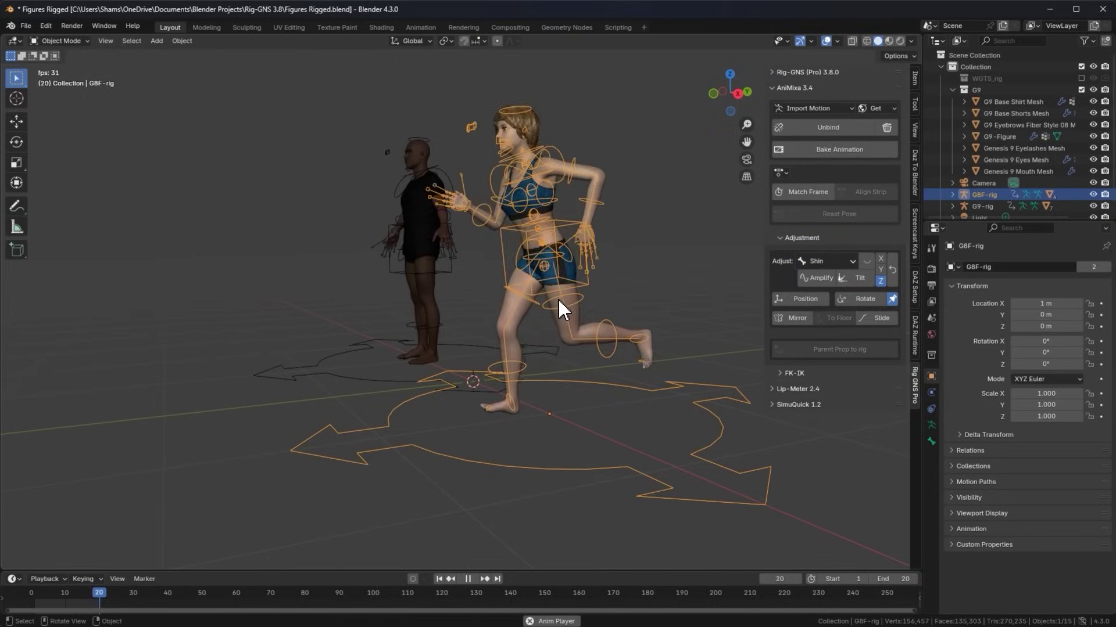
middle_click_drag(559, 301, 608, 299)
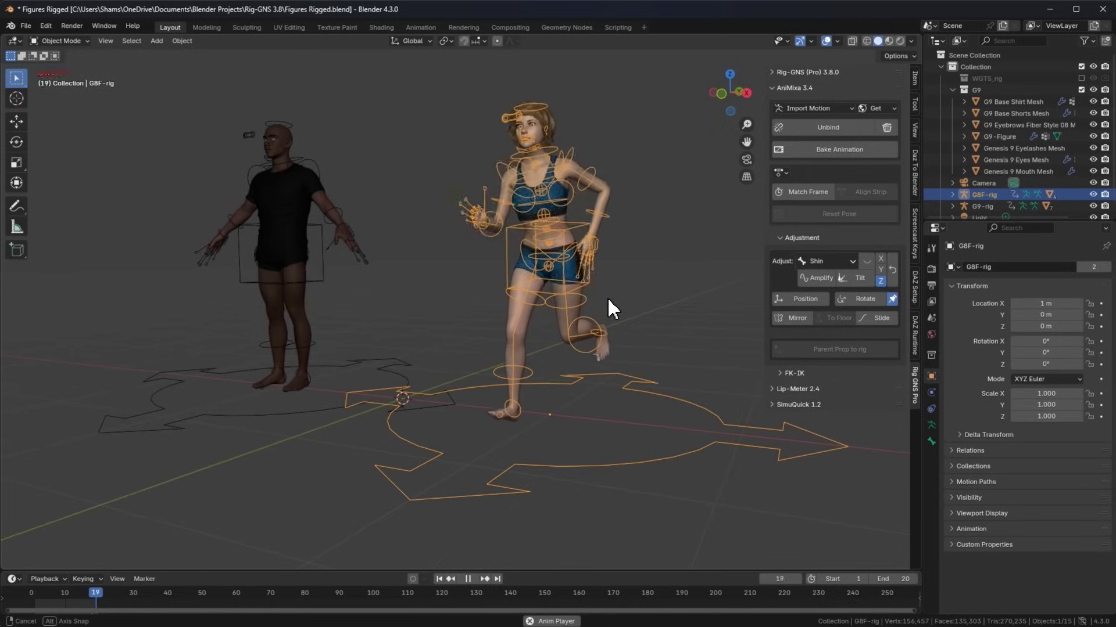
middle_click_drag(607, 298, 603, 297)
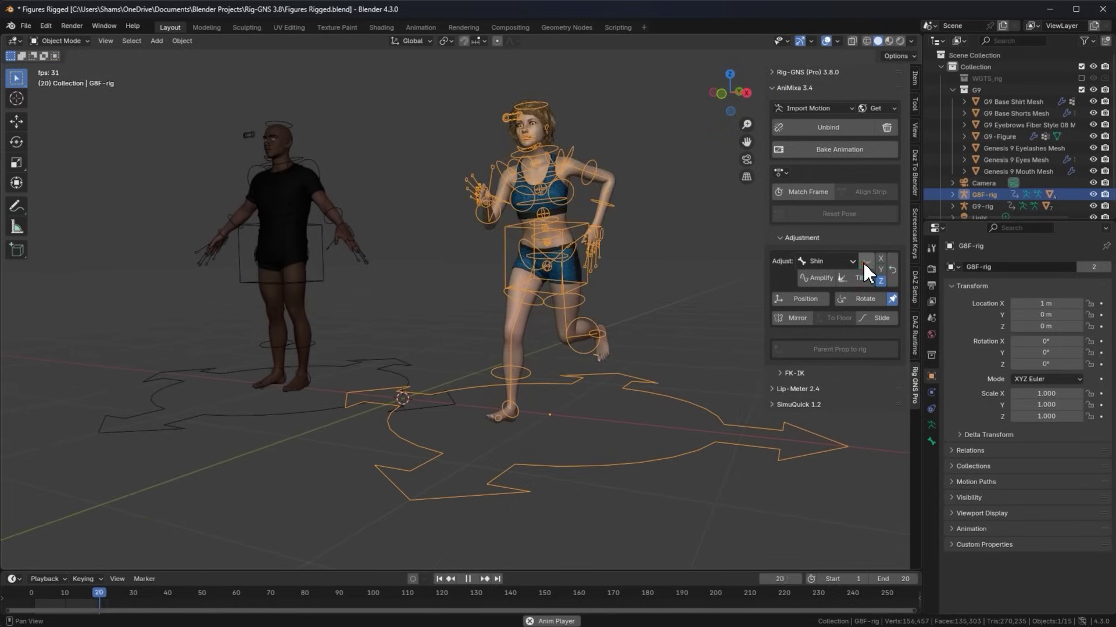
left_click(828, 261)
left_click(833, 405)
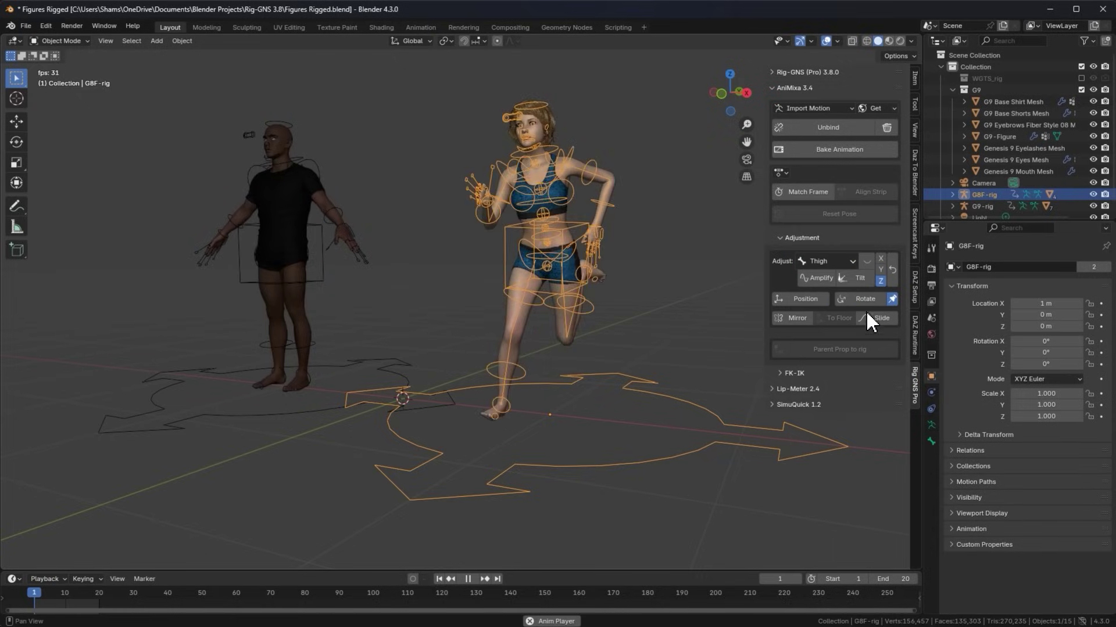
left_click(866, 262)
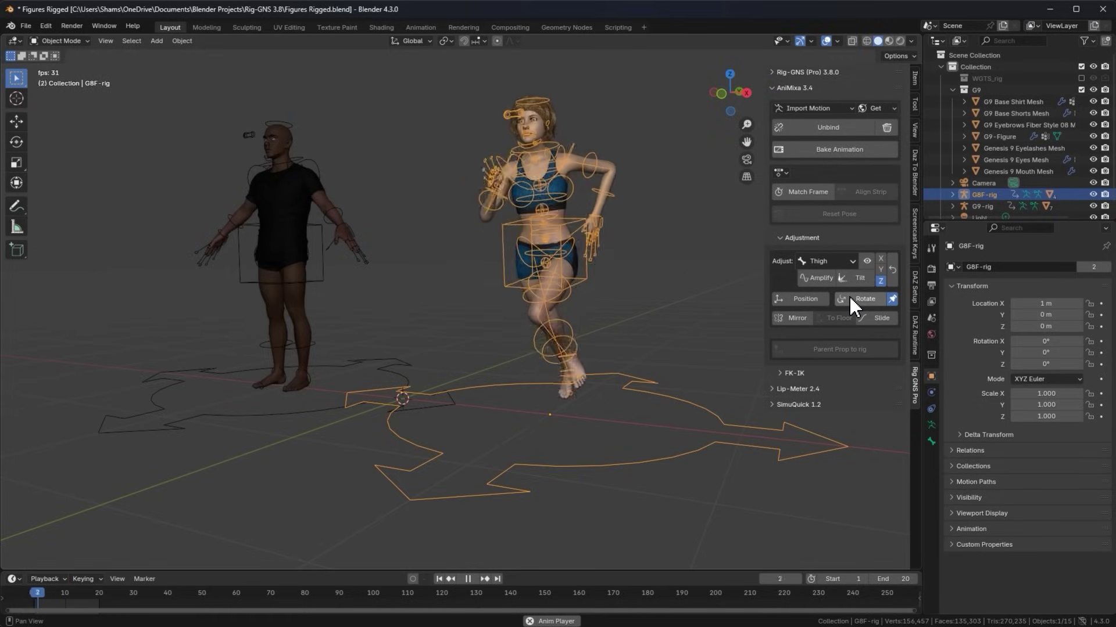
Import Running Slide.fbx through Import Motion > Mixamo.
left_click(808, 105)
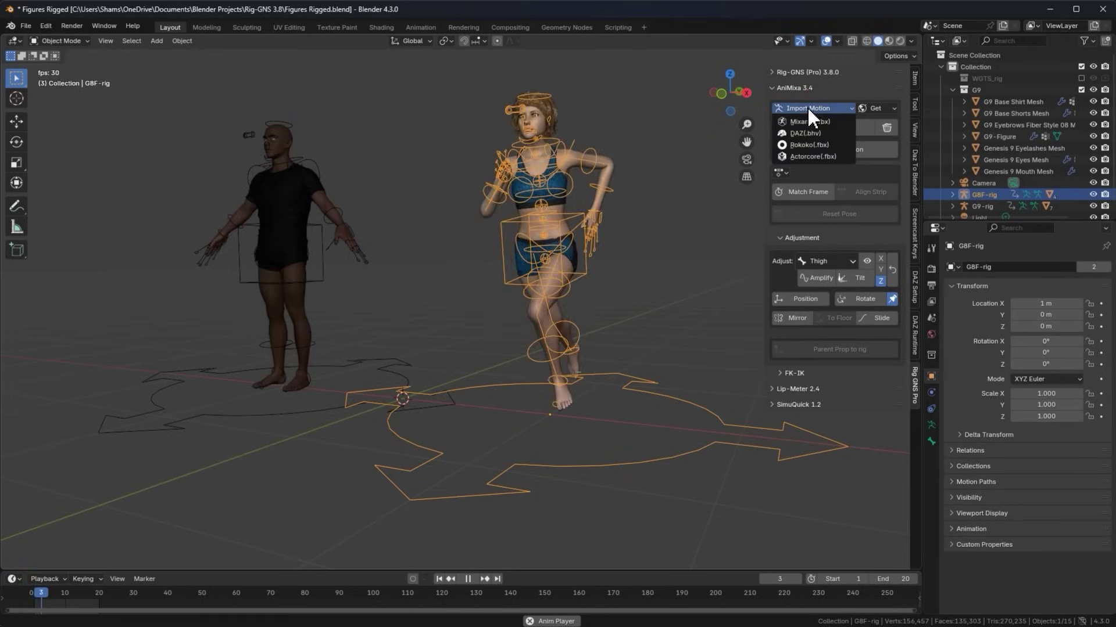
left_click(806, 121)
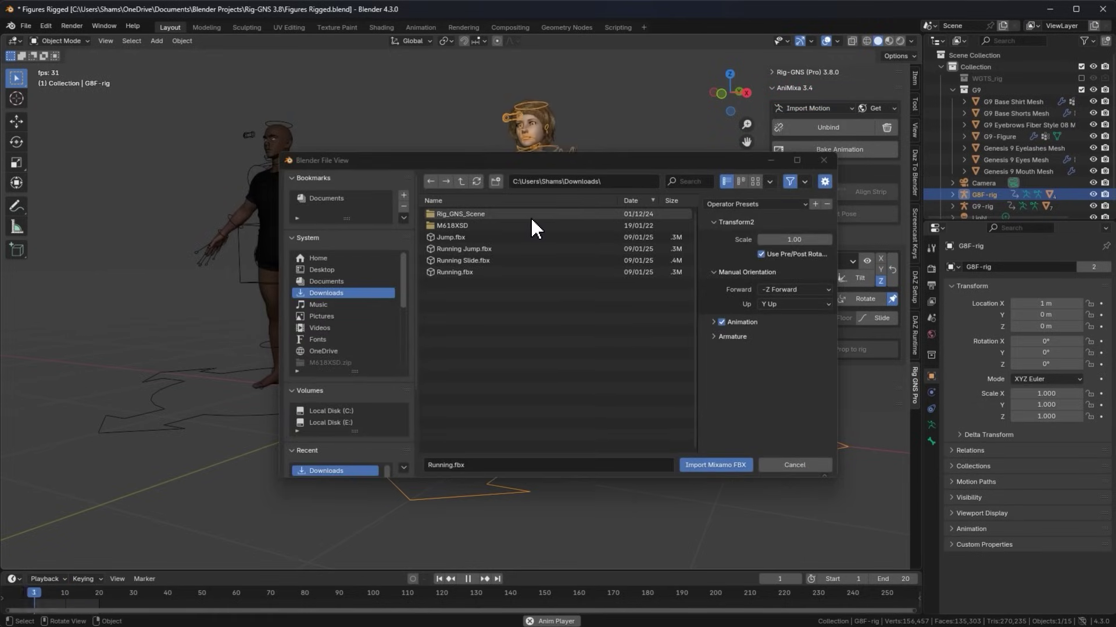
left_click(462, 260)
left_click(702, 462)
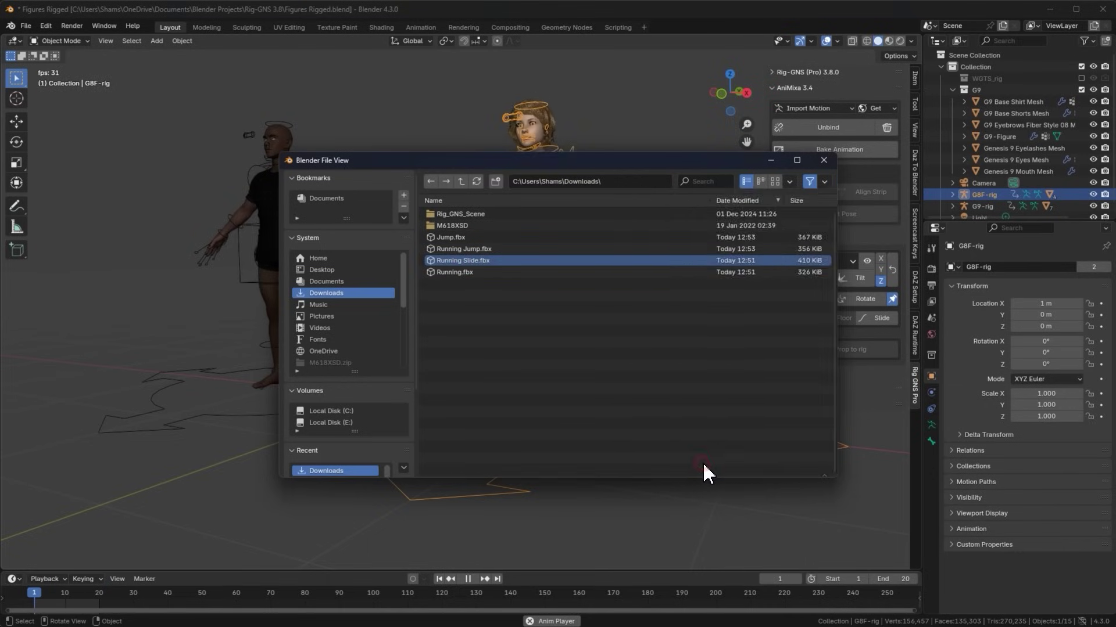
middle_click_drag(549, 281, 542, 305)
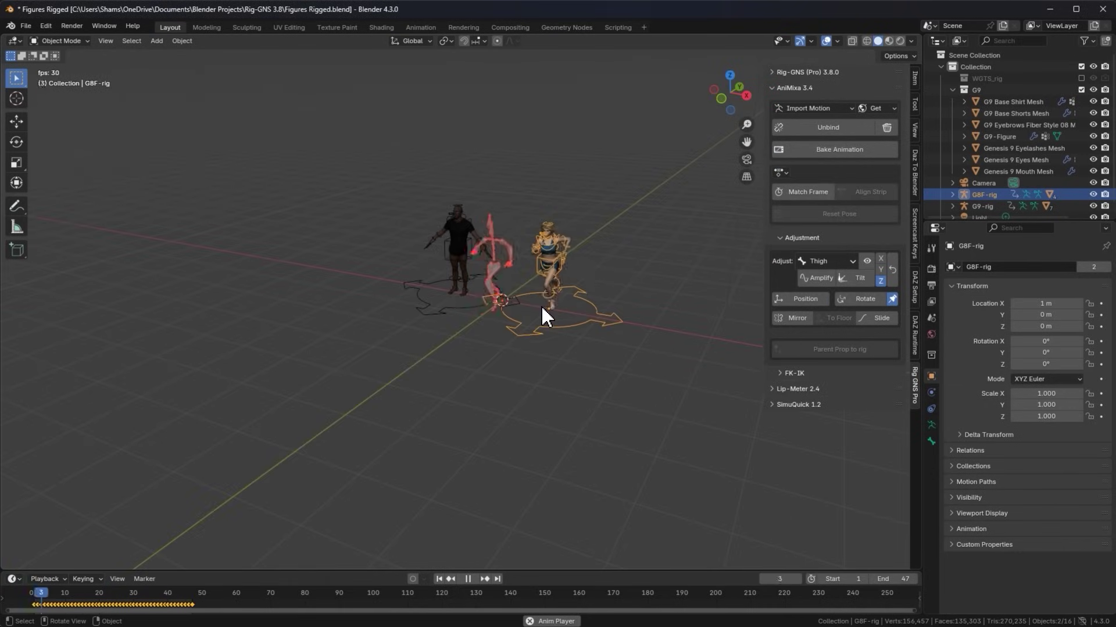
Bind the Running Slide motion to the G9-rig man.
left_click(431, 284)
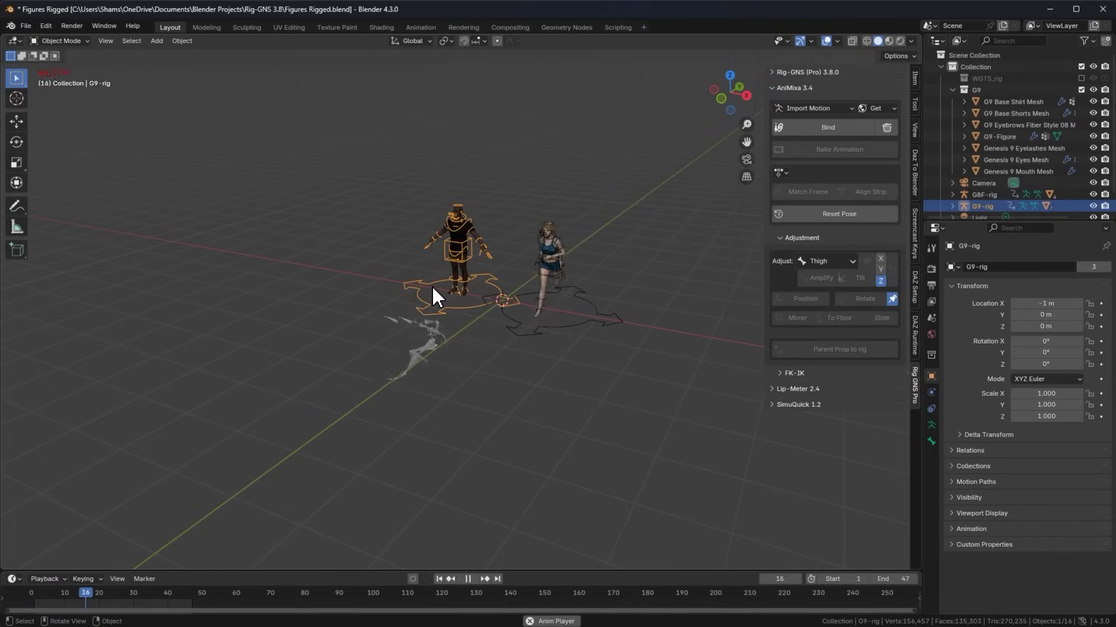
left_click(842, 127)
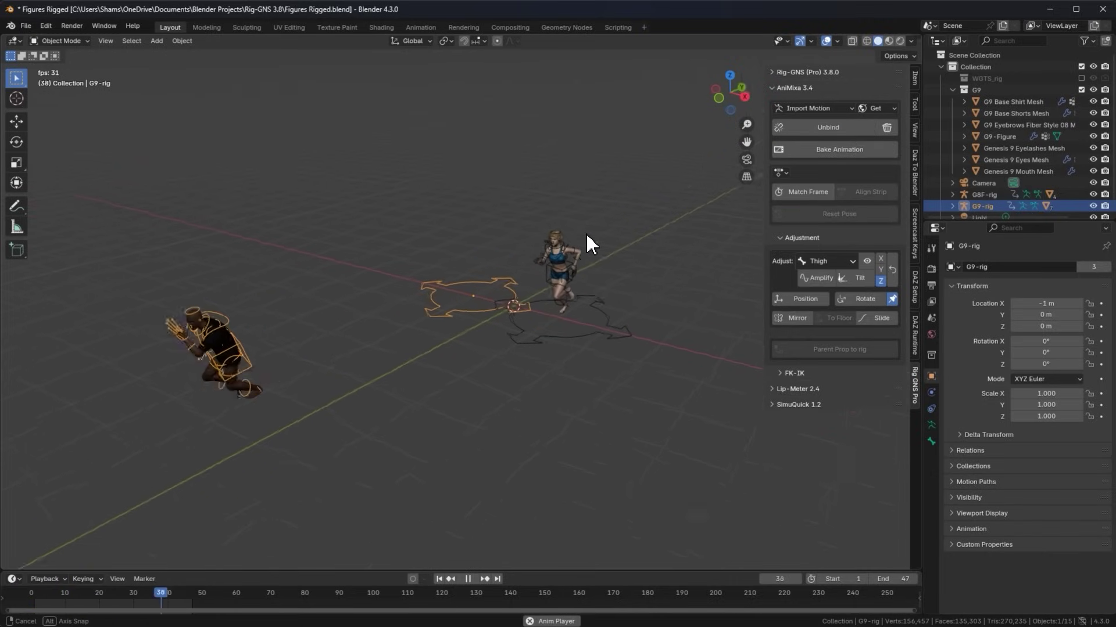
middle_click_drag(506, 299, 755, 336)
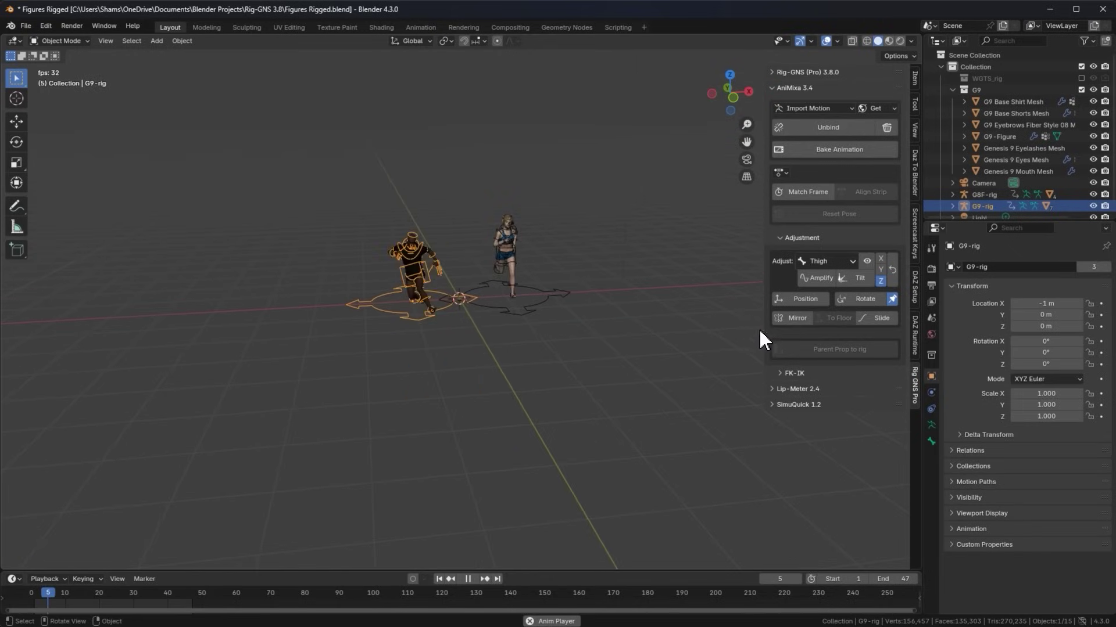
Begin rotating the man's motion, then unbind and rebind his slide motion on G9-rig.
left_click(860, 299)
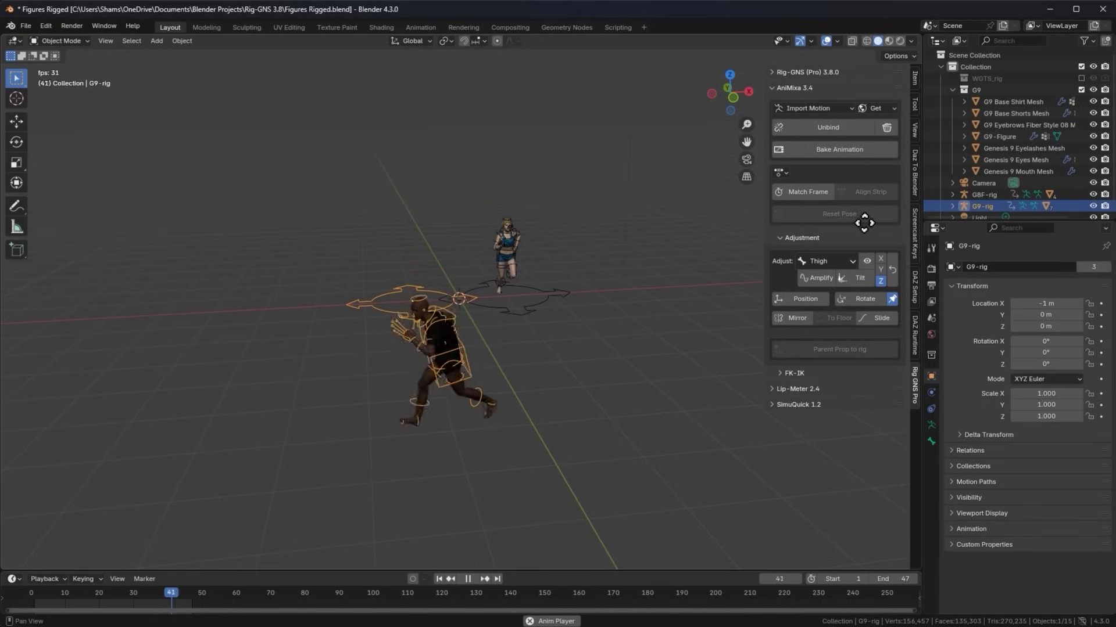
mouse_move(557, 314)
middle_mouse_down()
mouse_move(679, 312)
mouse_move(660, 252)
mouse_move(496, 265)
middle_mouse_up()
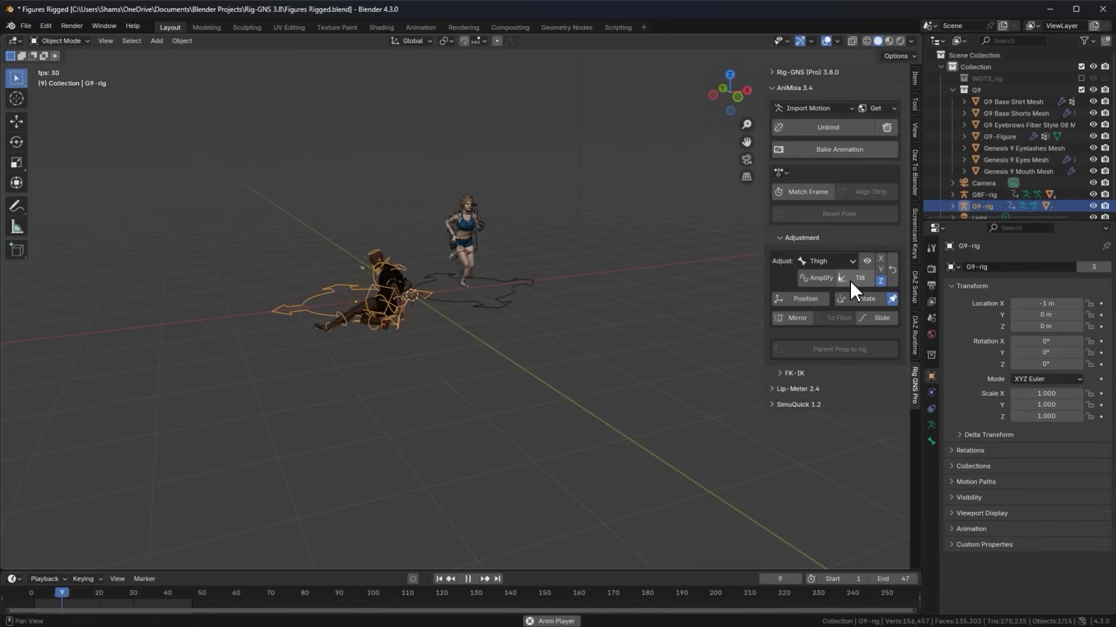
left_click(829, 127)
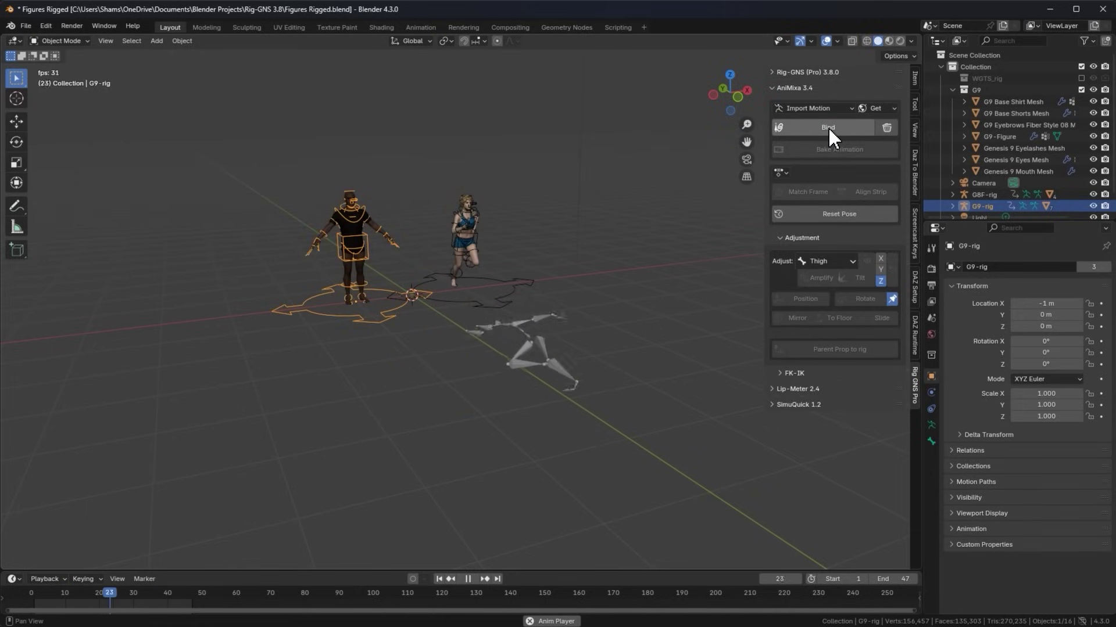
left_click(828, 126)
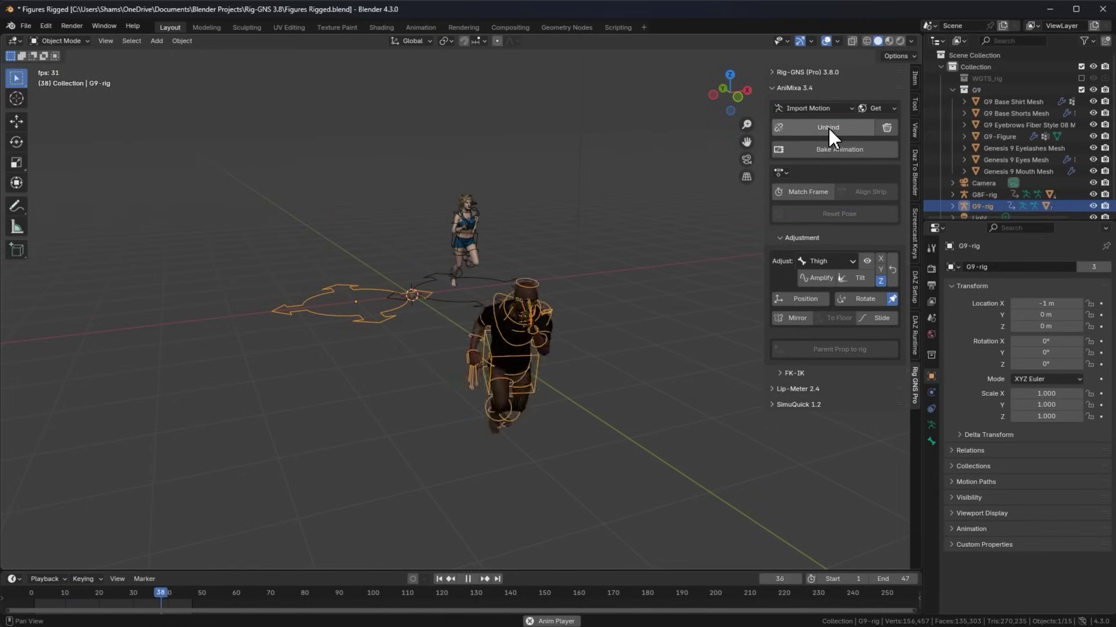
Turn off the pin and rotate the man's slide direction while viewing him from new angles.
left_click(865, 299)
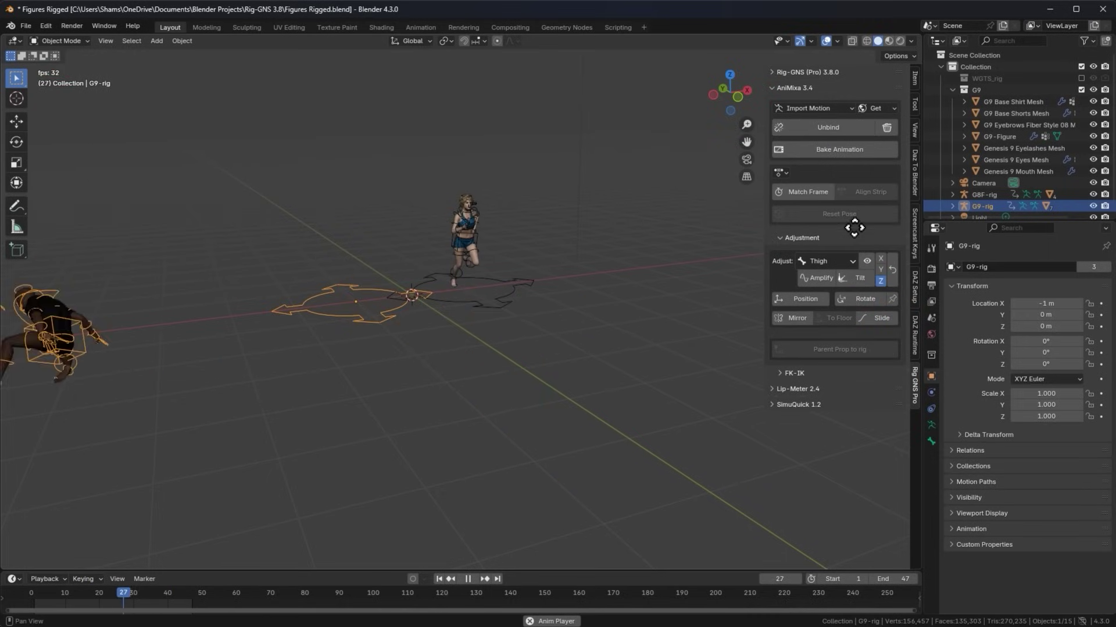
mouse_move(847, 213)
middle_mouse_down()
mouse_move(681, 341)
mouse_move(574, 336)
middle_mouse_up()
mouse_move(486, 331)
middle_mouse_down()
mouse_move(538, 351)
mouse_move(521, 358)
middle_mouse_up()
scroll(463, 351, "up", 2)
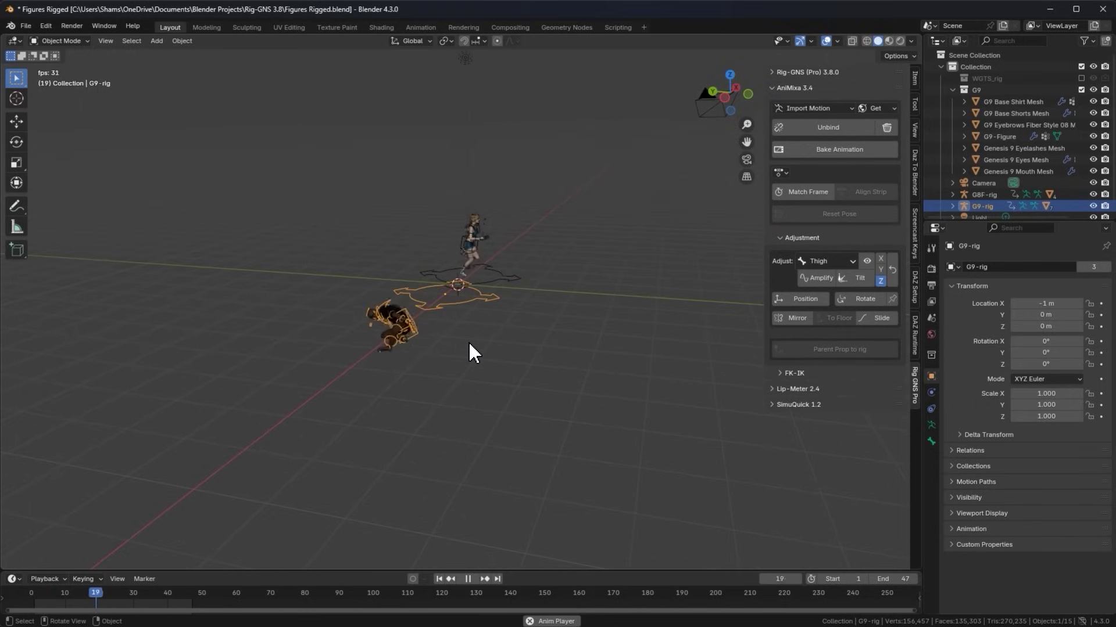
mouse_move(470, 344)
middle_mouse_down()
mouse_move(436, 339)
mouse_move(507, 338)
mouse_move(469, 339)
middle_mouse_up()
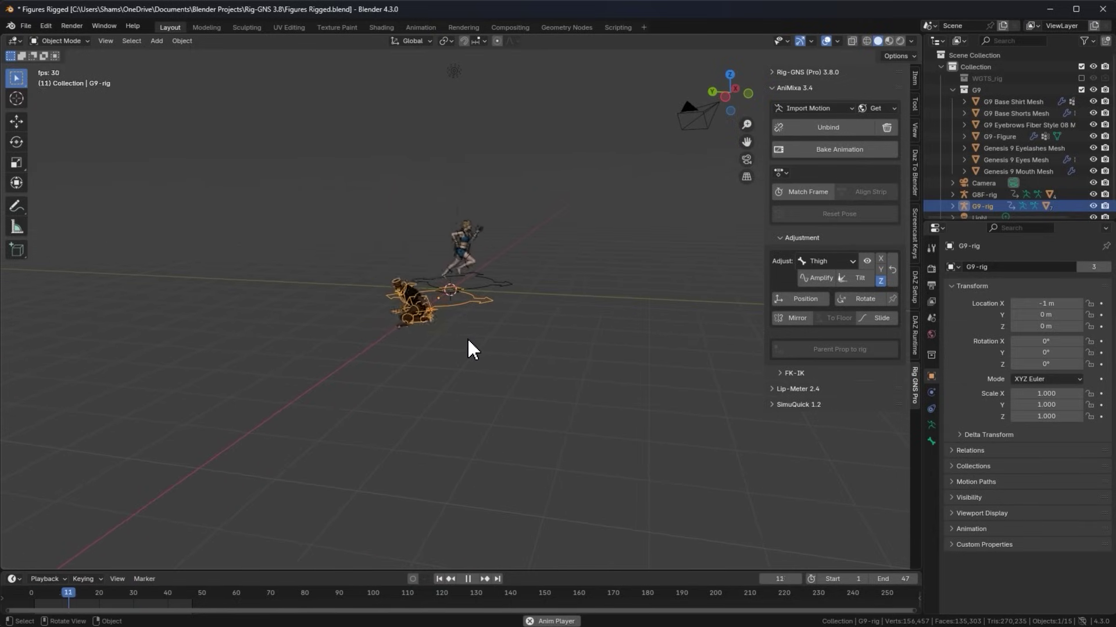